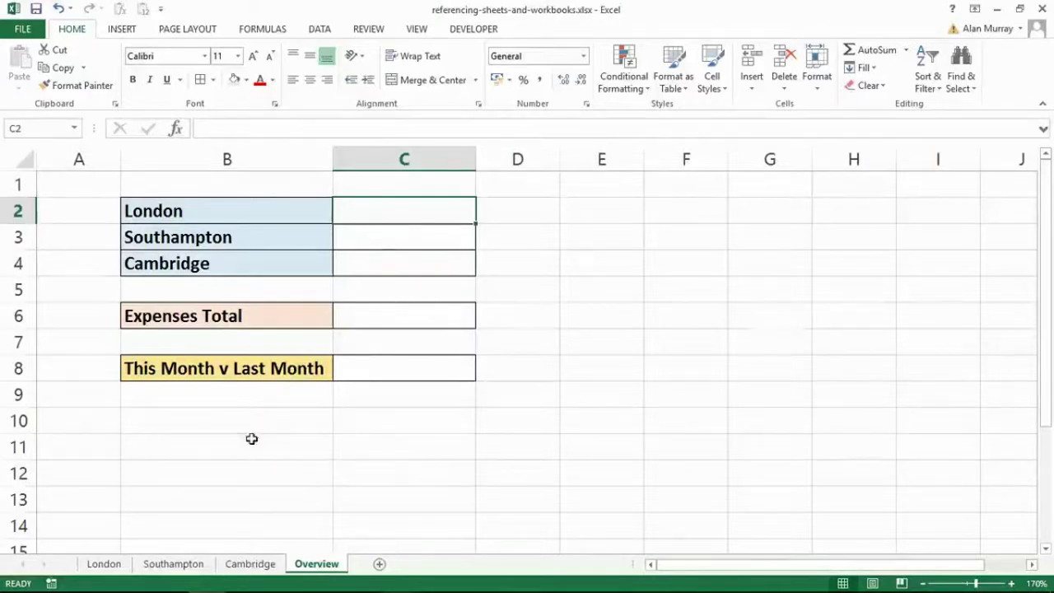
Review the monthly expense tables on the London and Southampton sheets and return to the Overview sheet
left_click(115, 564)
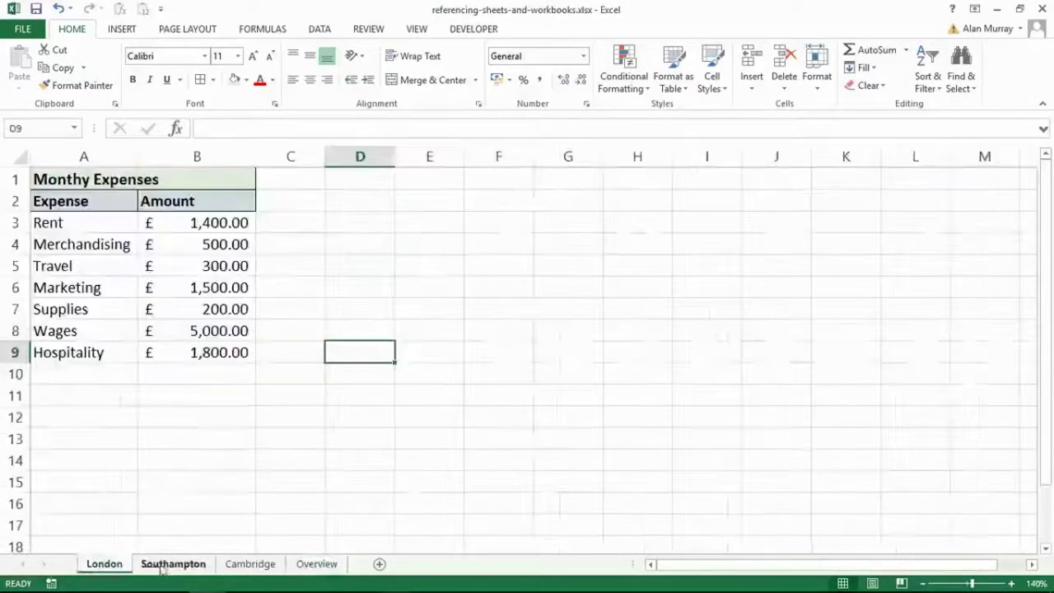
left_click(169, 565)
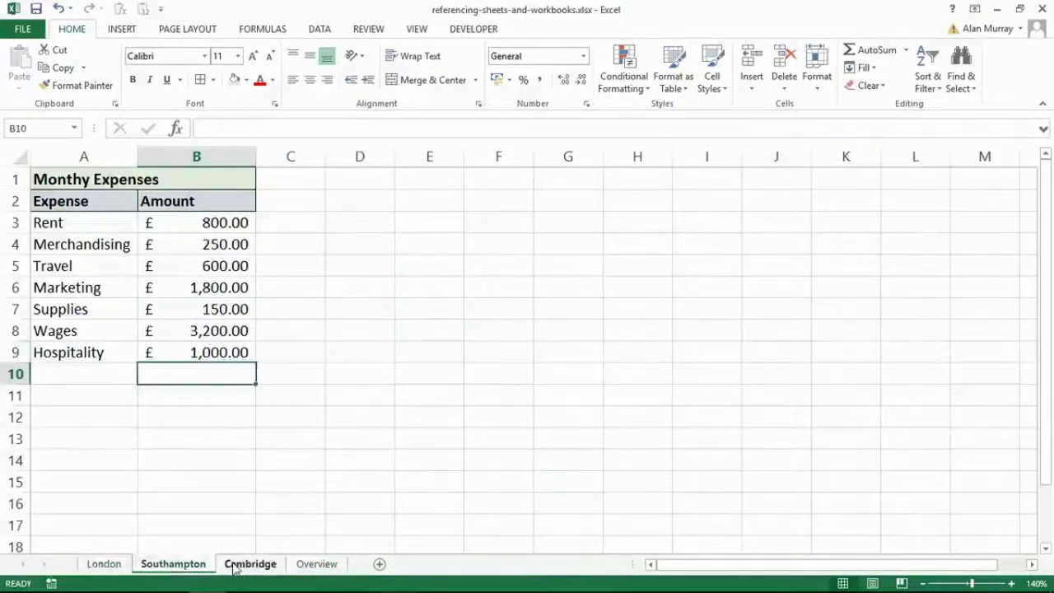
left_click(114, 568)
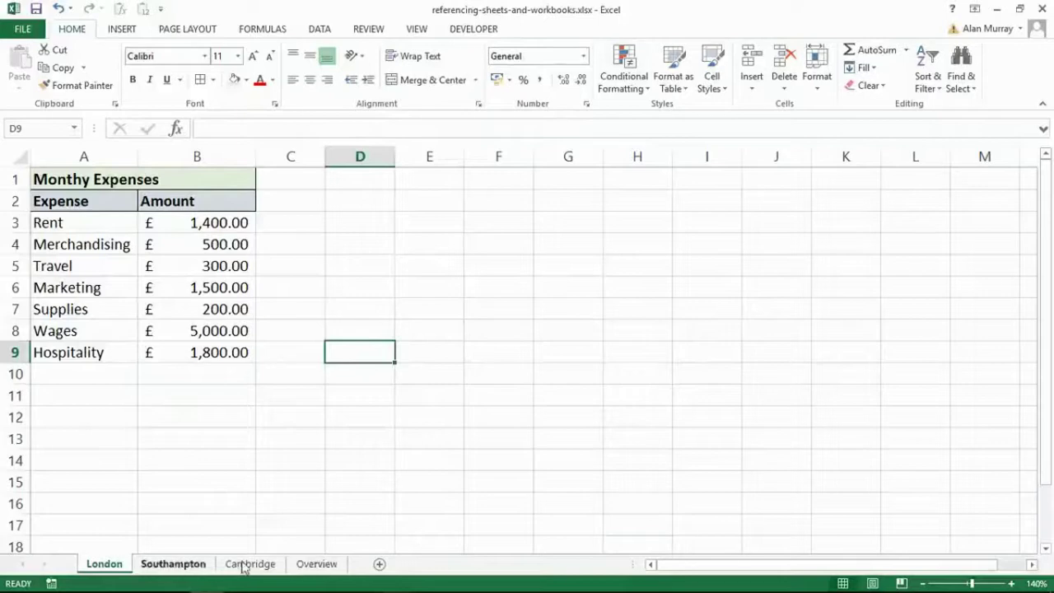
left_click(315, 564)
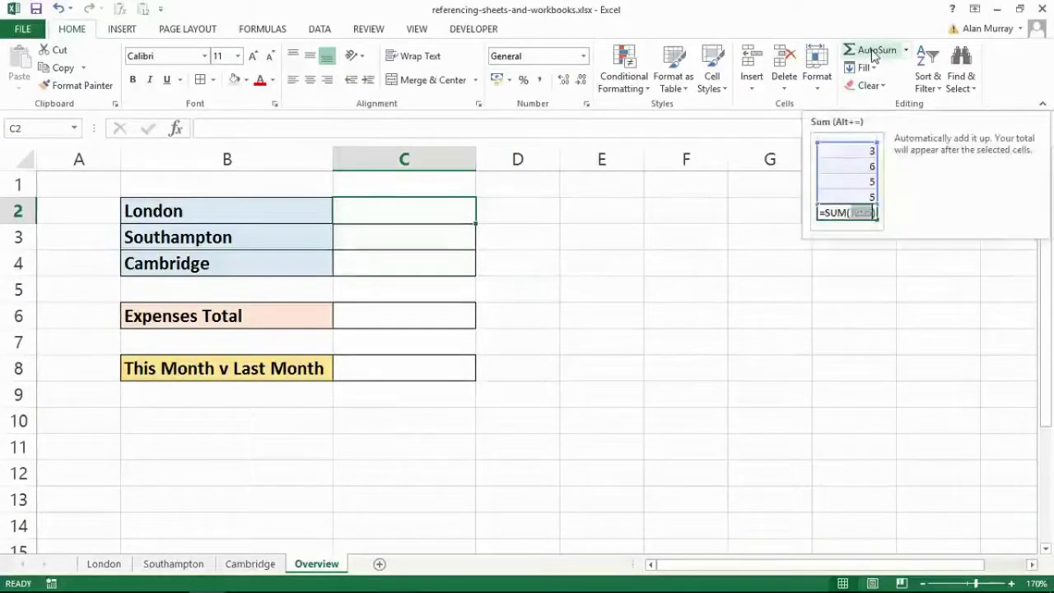
Total the London expenses in Overview cell C2 with the formula =SUM(London!B3:B9)
left_click(873, 54)
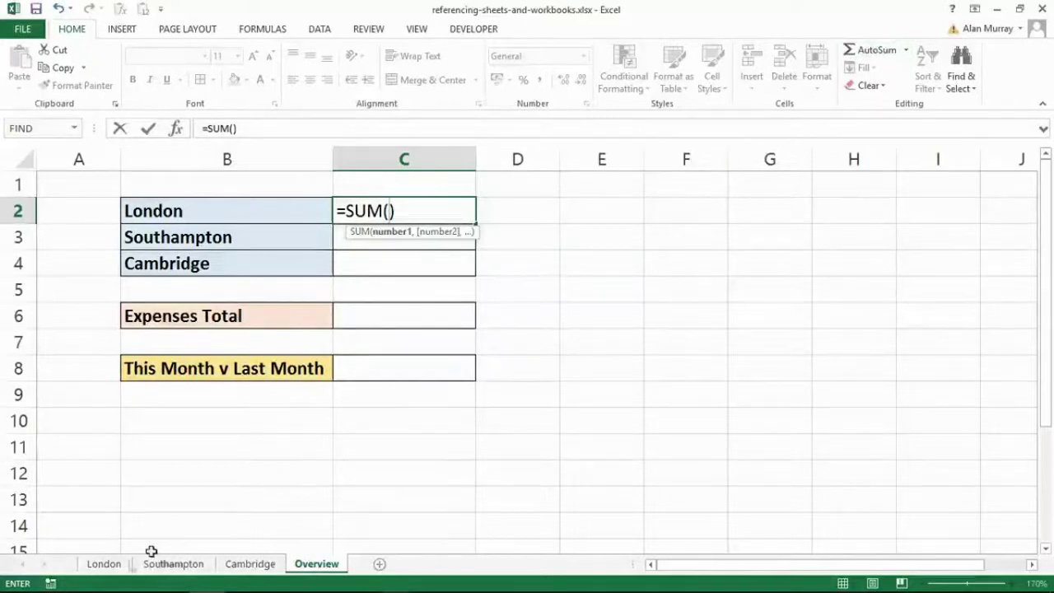
left_click(116, 566)
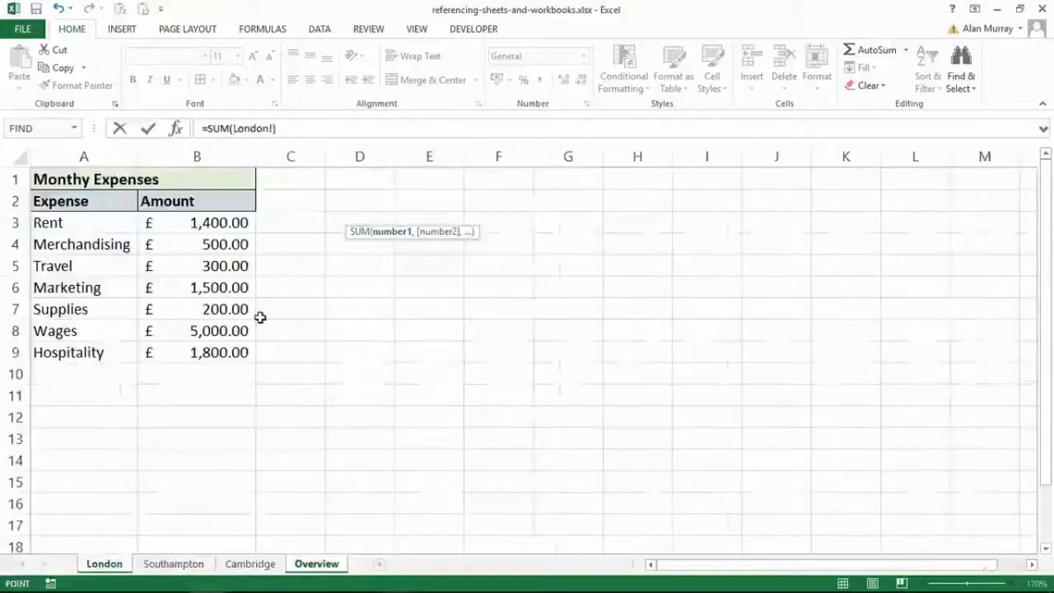
left_click_drag(214, 226, 202, 353)
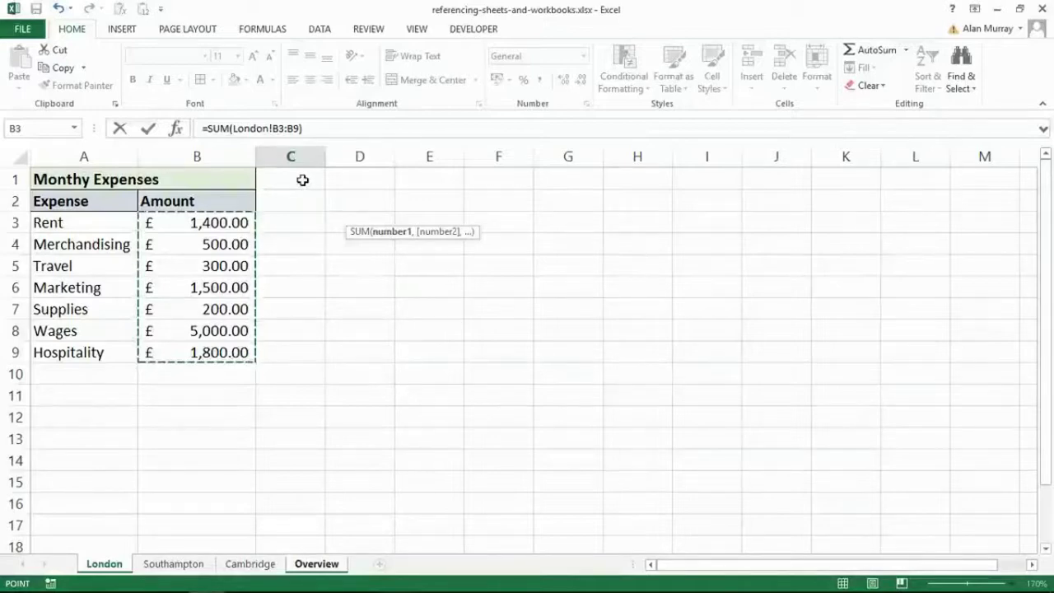
left_click(273, 129)
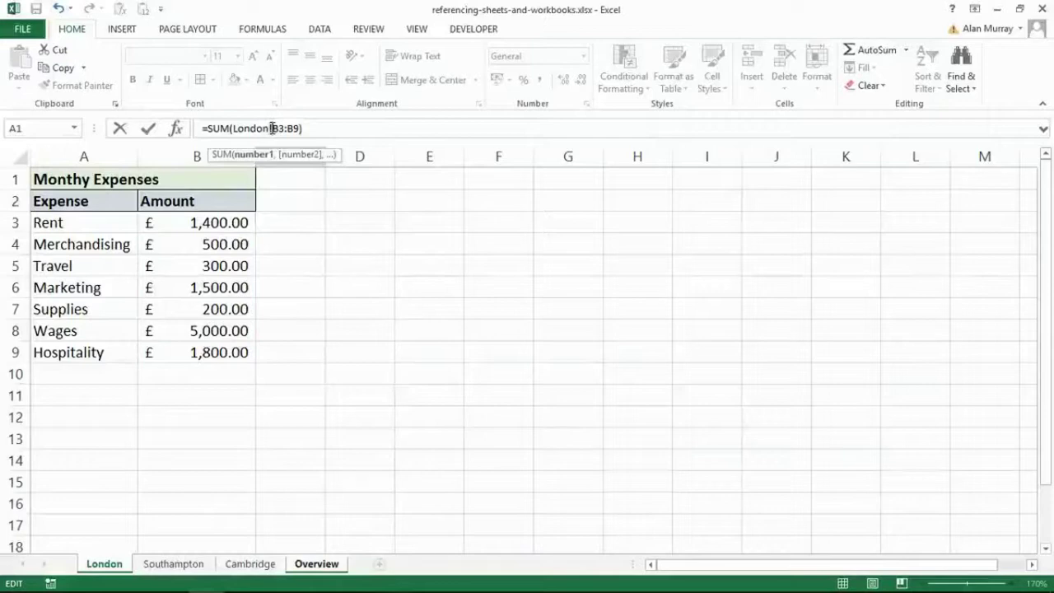
left_click(303, 128)
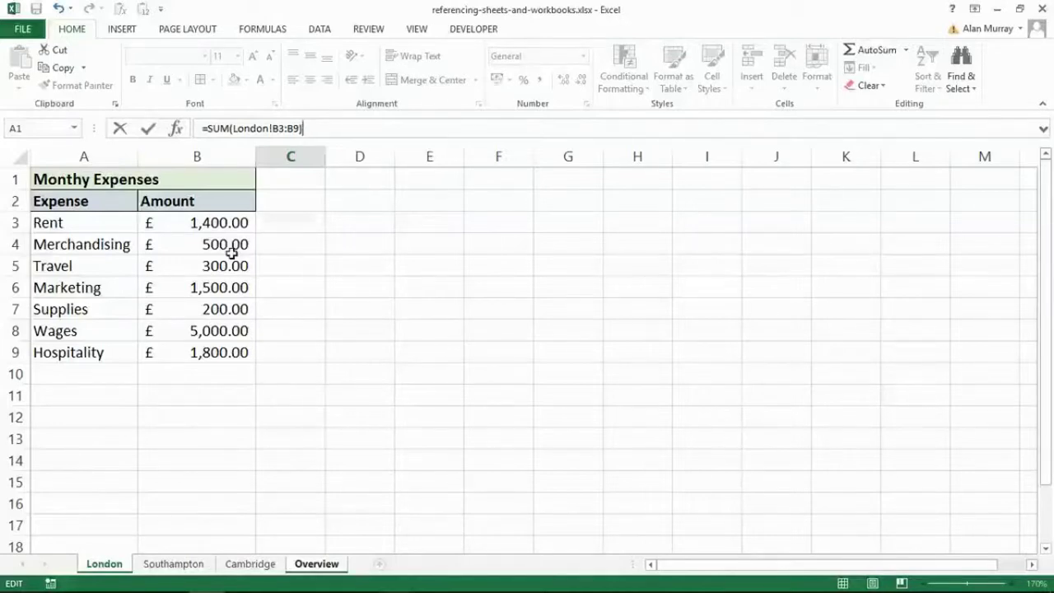
key("Return")
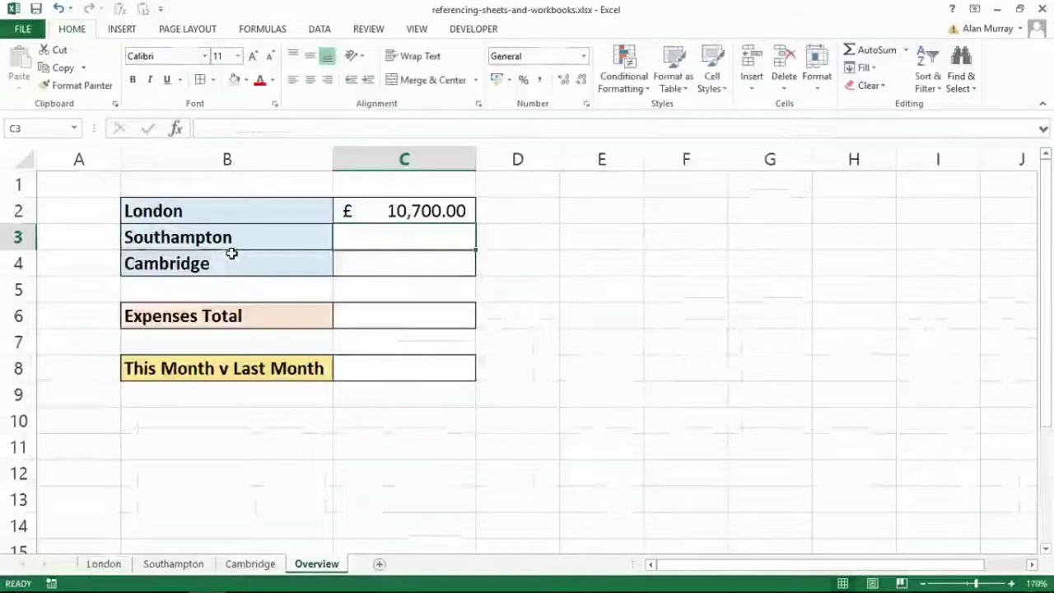
Examine the sheet reference inside the London total's formula in C2, leaving the formula as it is
double_click(411, 213)
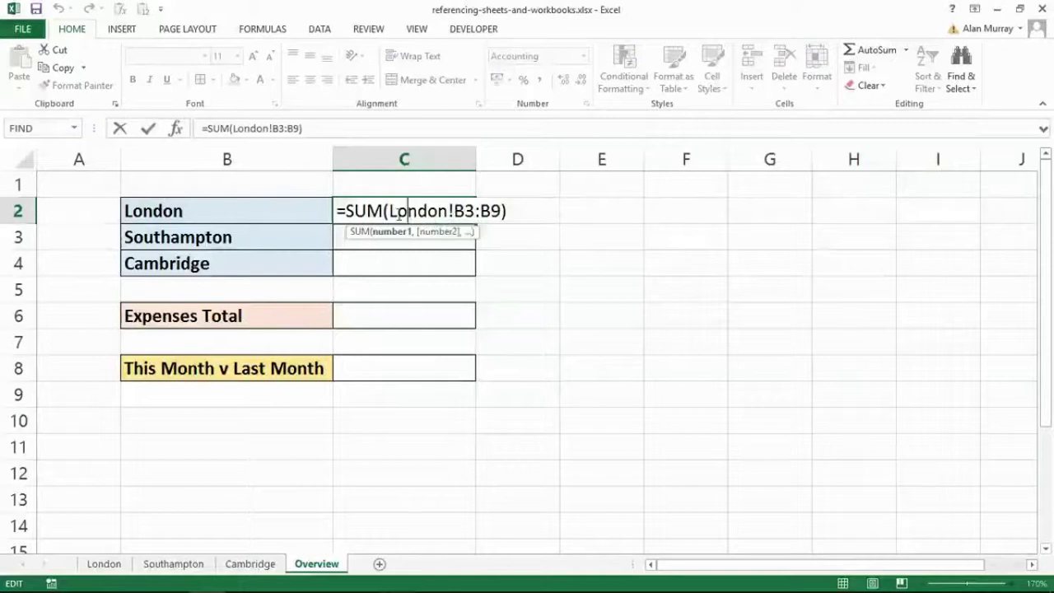
left_click_drag(390, 211, 500, 204)
key("Return")
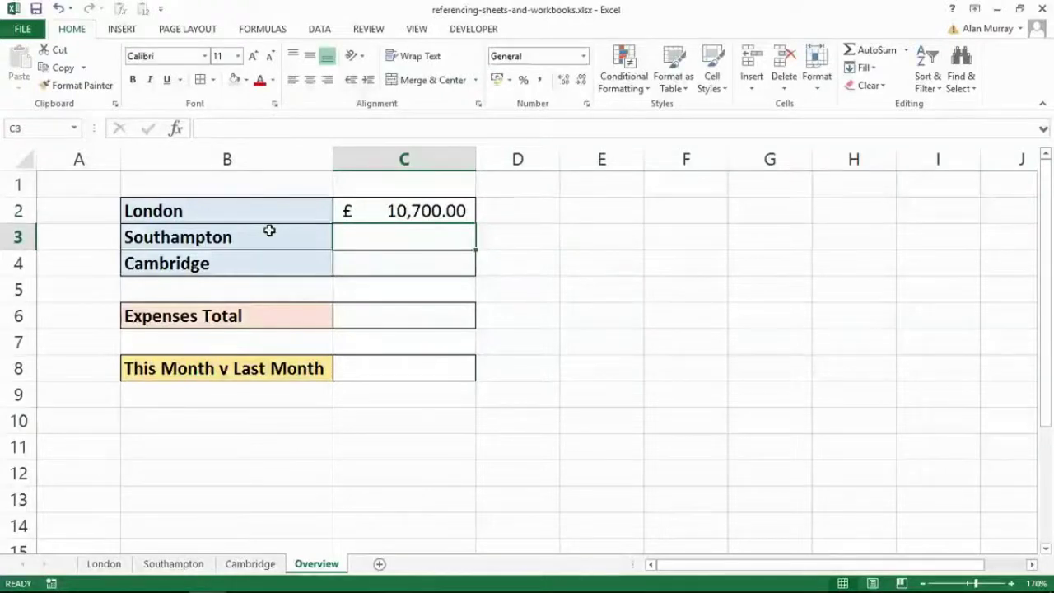
Begin a SUM formula in Overview cell C3 over B3:B9 of the Southampton sheet, switching back to Overview before confirming it
left_click(863, 56)
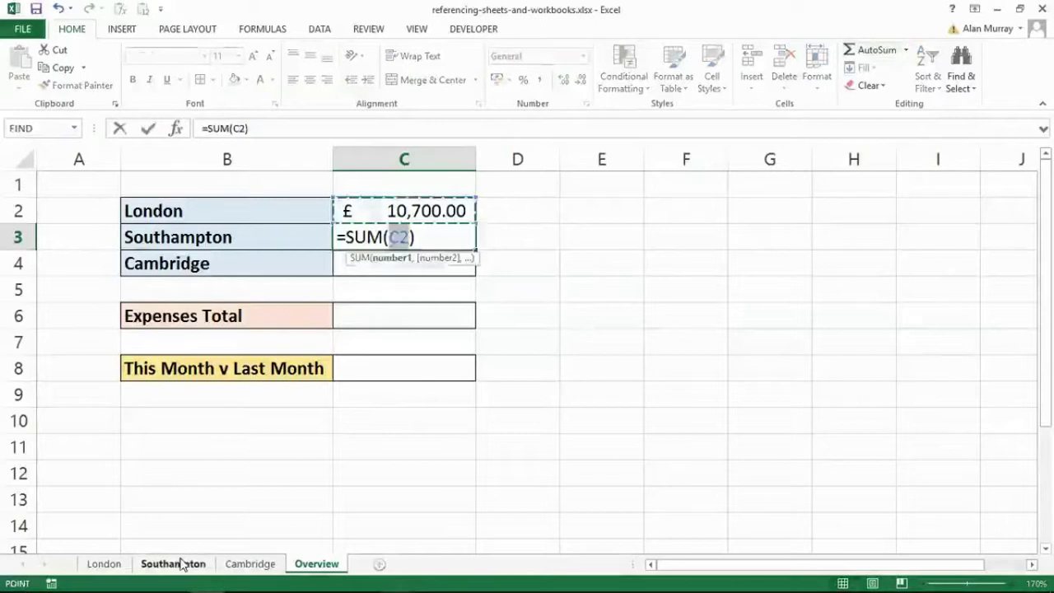
left_click(182, 564)
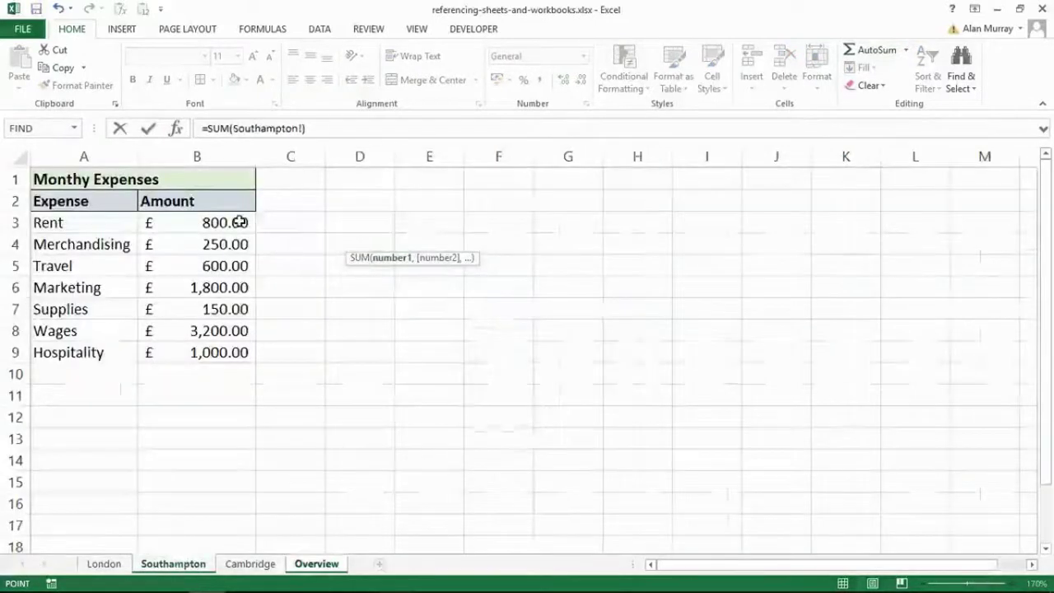
left_click_drag(238, 222, 230, 348)
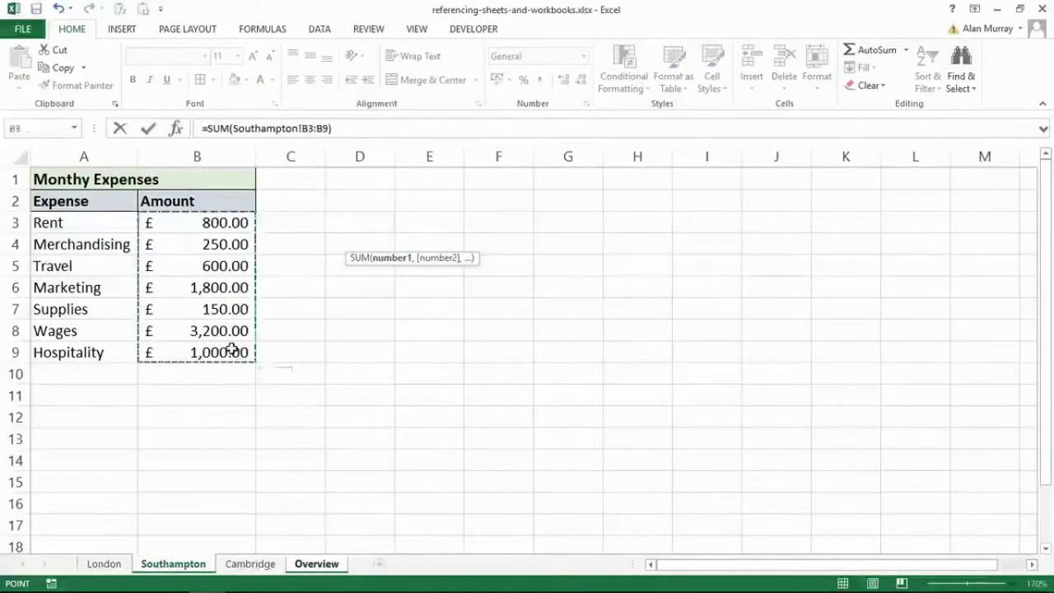
left_click(317, 565)
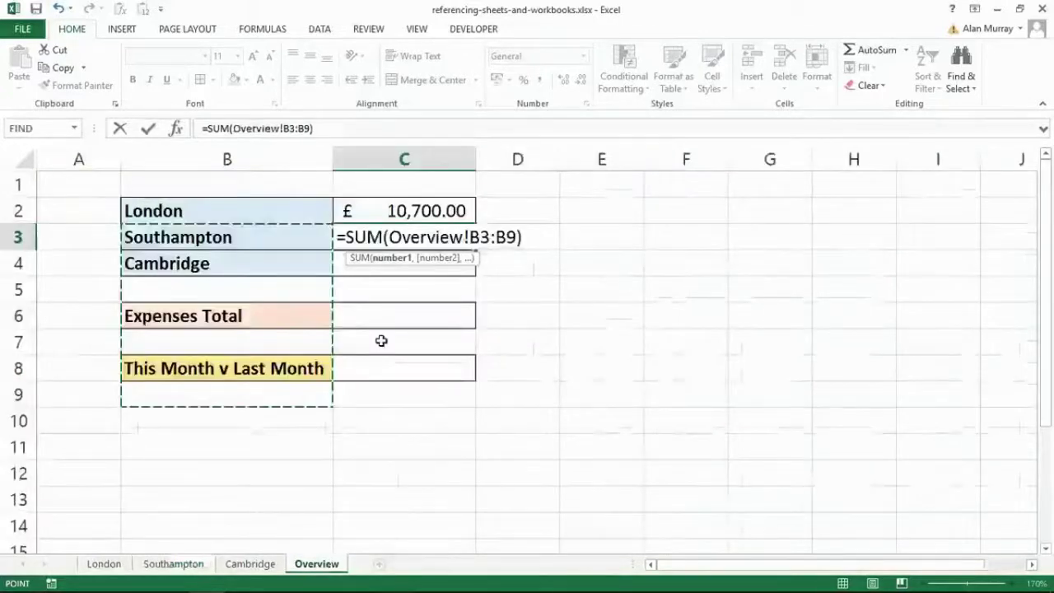
Correct the sheet reference in C3's unfinished formula so it reads =SUM(Southampton!B3:B9), and enter it
double_click(464, 238)
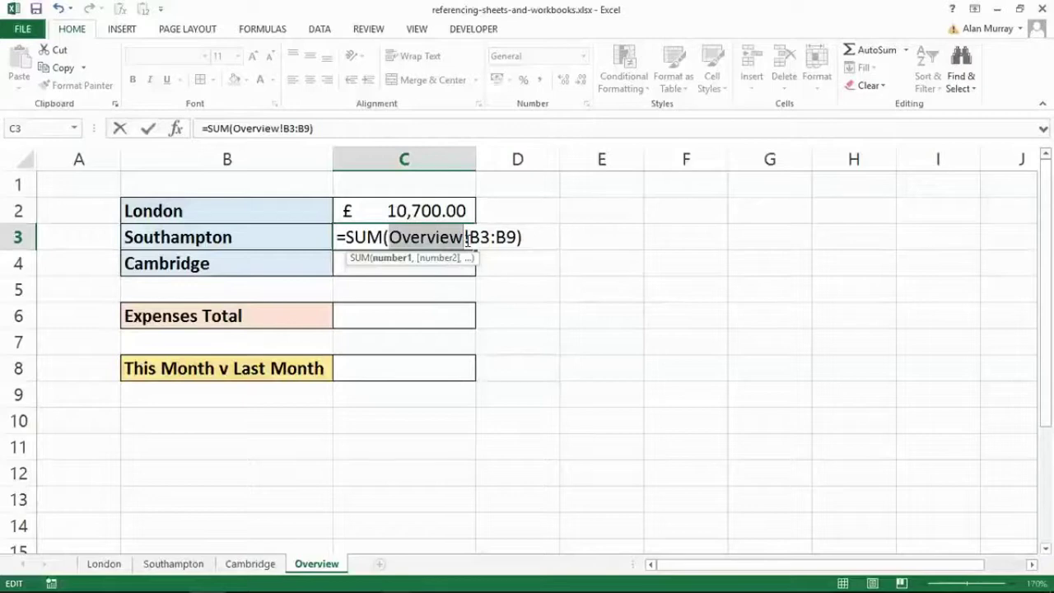
left_click(174, 564)
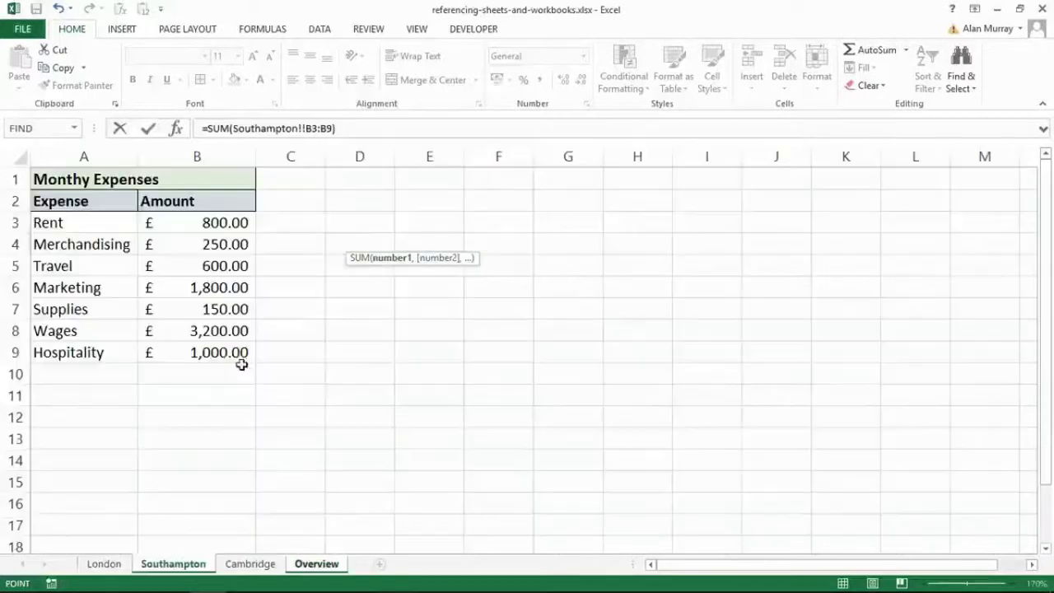
left_click(303, 128)
key("BackSpace")
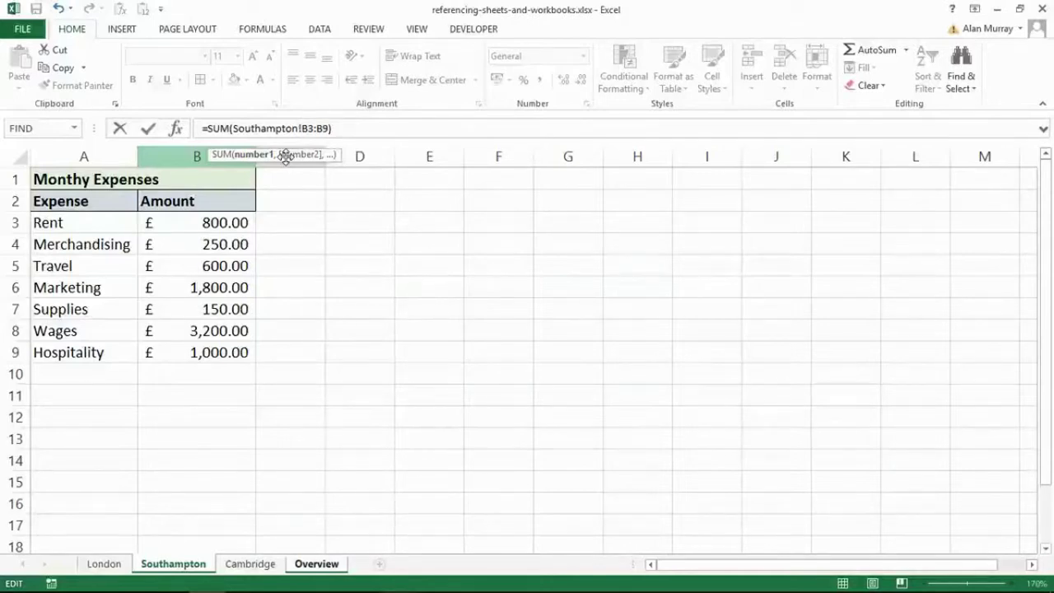
key("Return")
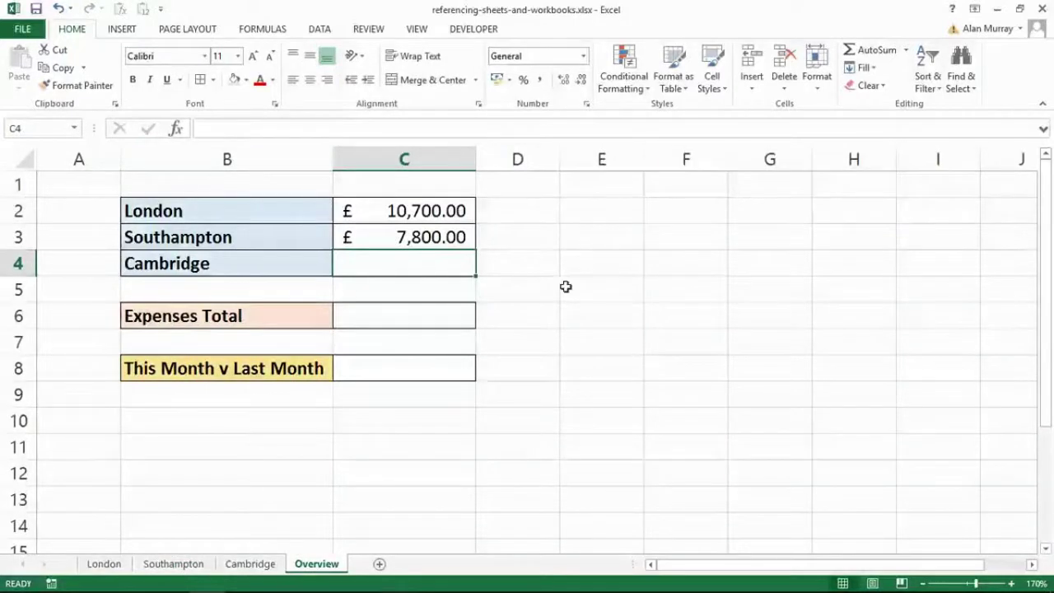
Total the Cambridge expenses in Overview cell C4 with the formula =SUM(Cambridge!B3:B9)
type("=sum")
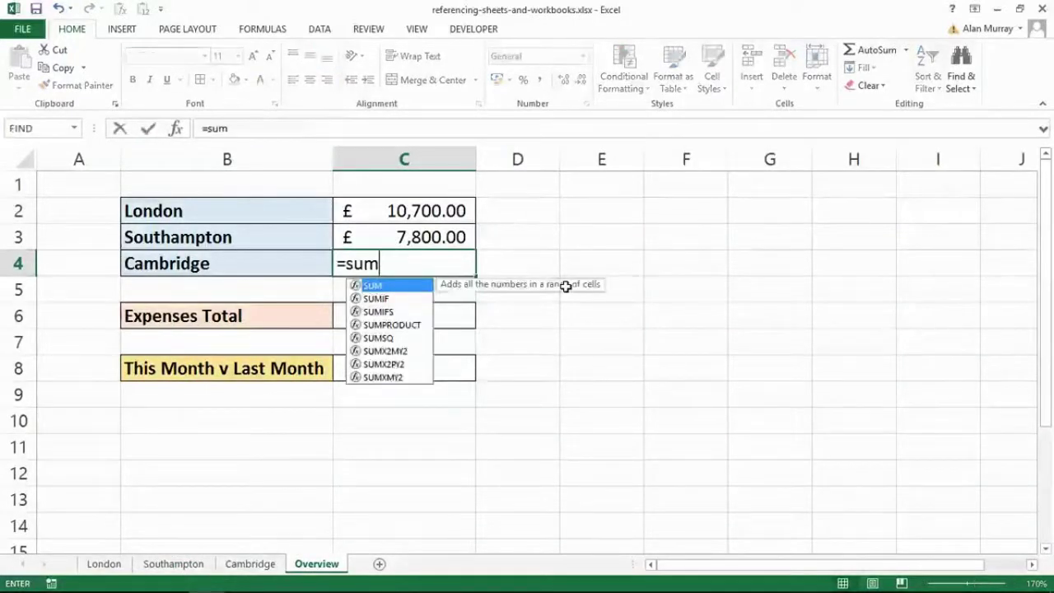
type("(")
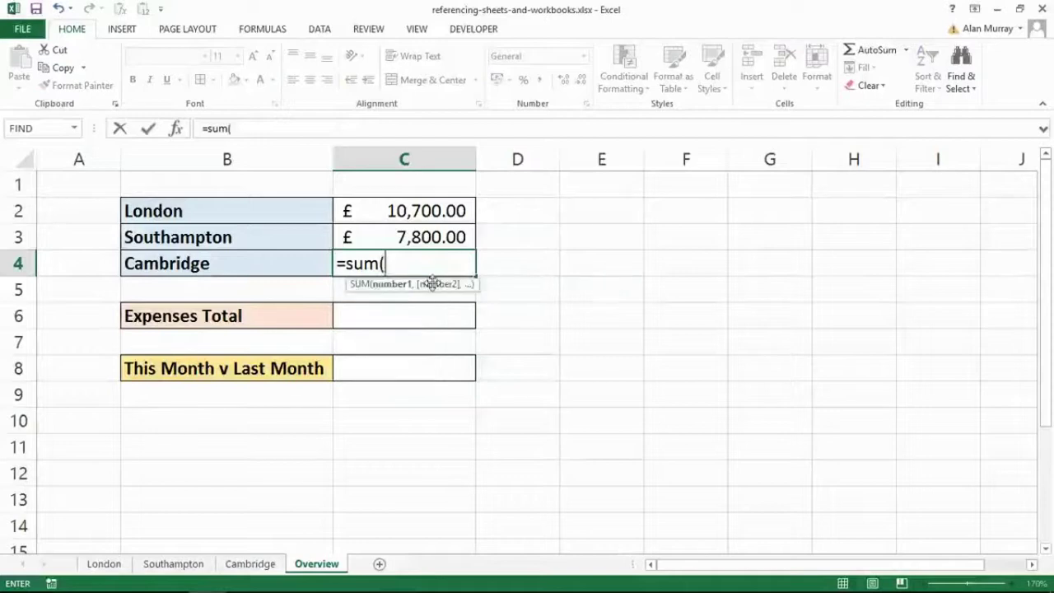
left_click(250, 565)
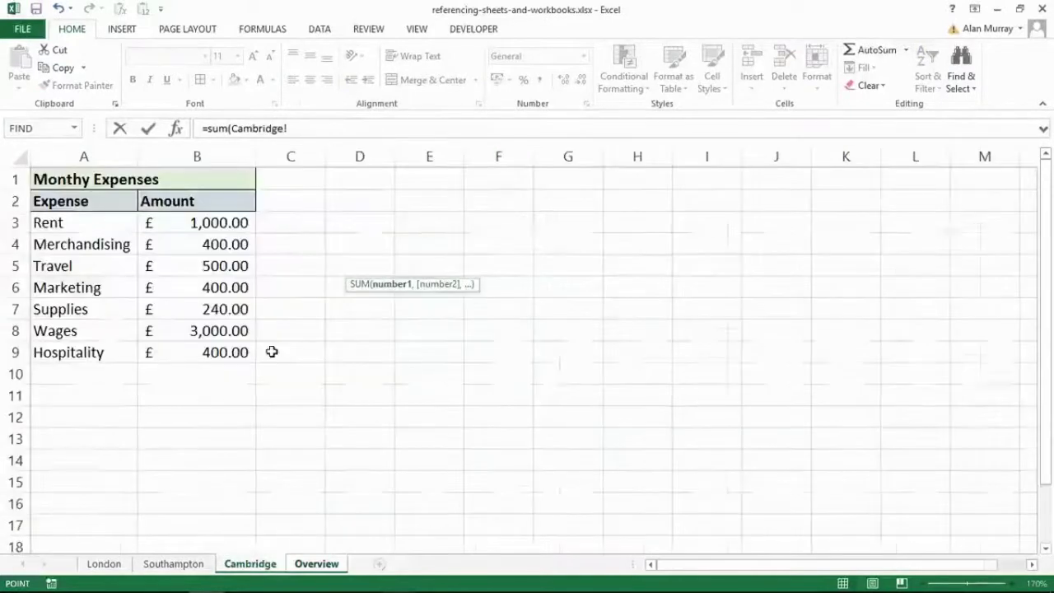
left_click(207, 222)
left_click_drag(207, 222, 200, 348)
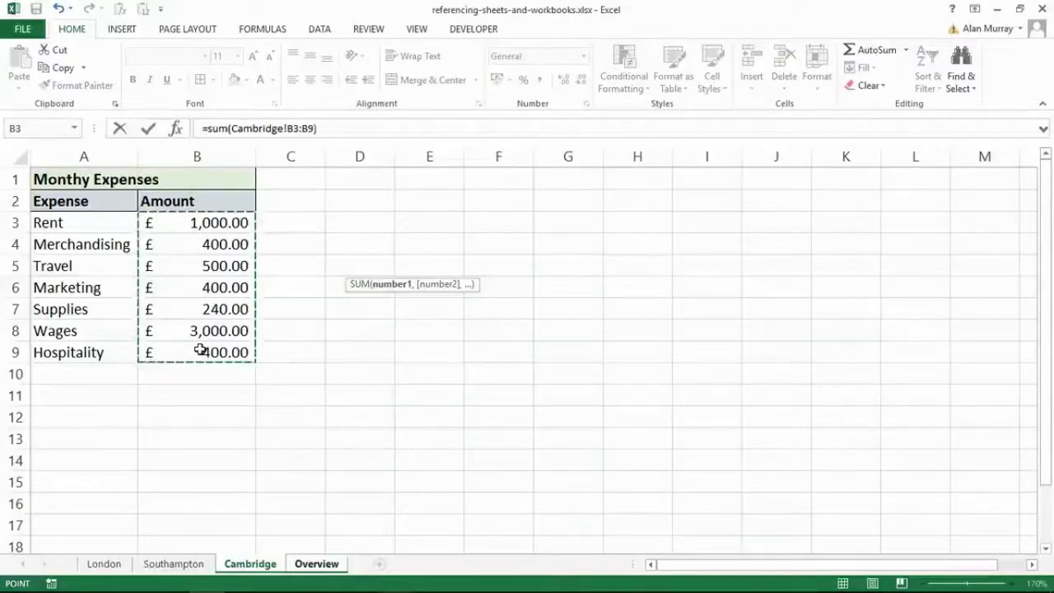
key("Return")
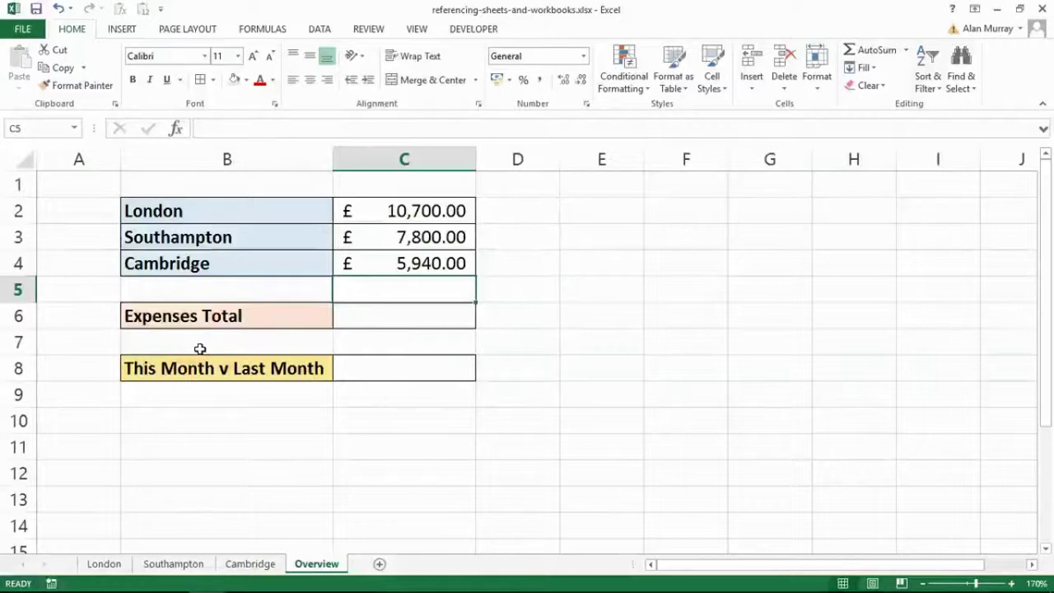
Inspect the formulas behind the Cambridge and Southampton totals in C4 and C3 without changing them
double_click(381, 270)
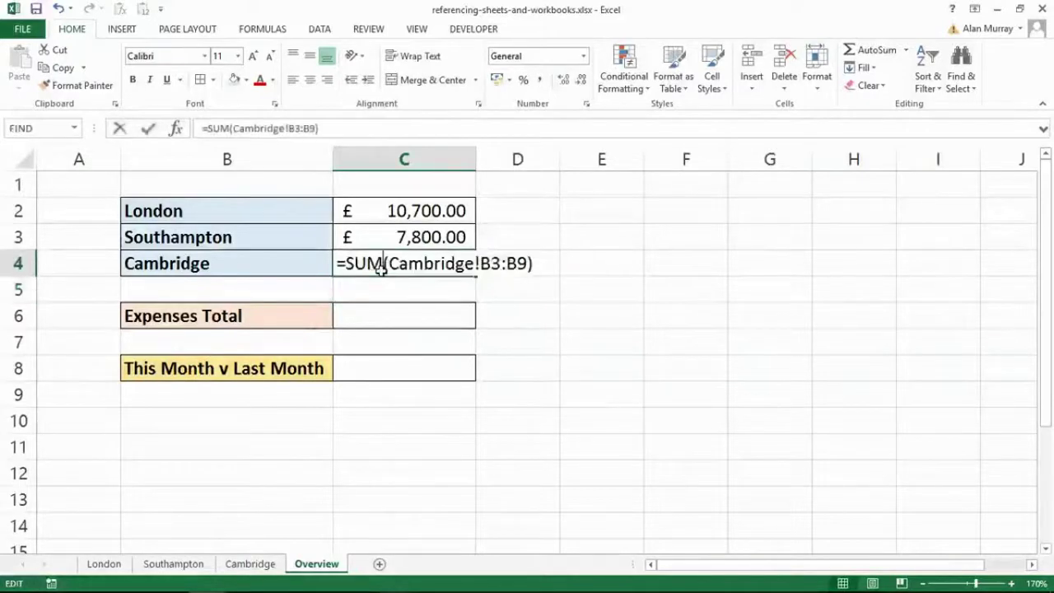
key("Escape")
left_click(390, 237)
double_click(390, 237)
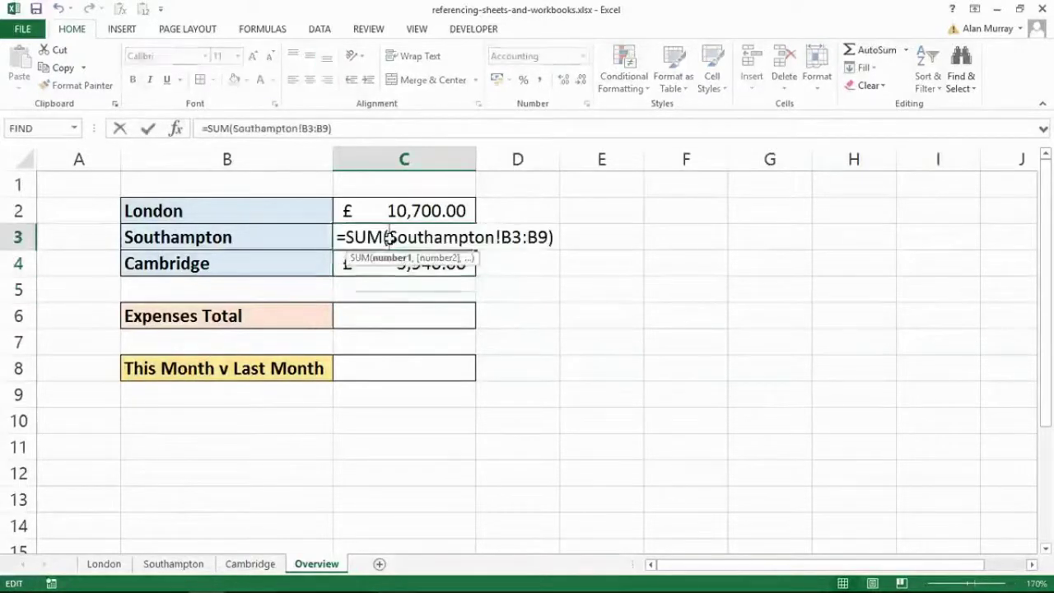
key("Escape")
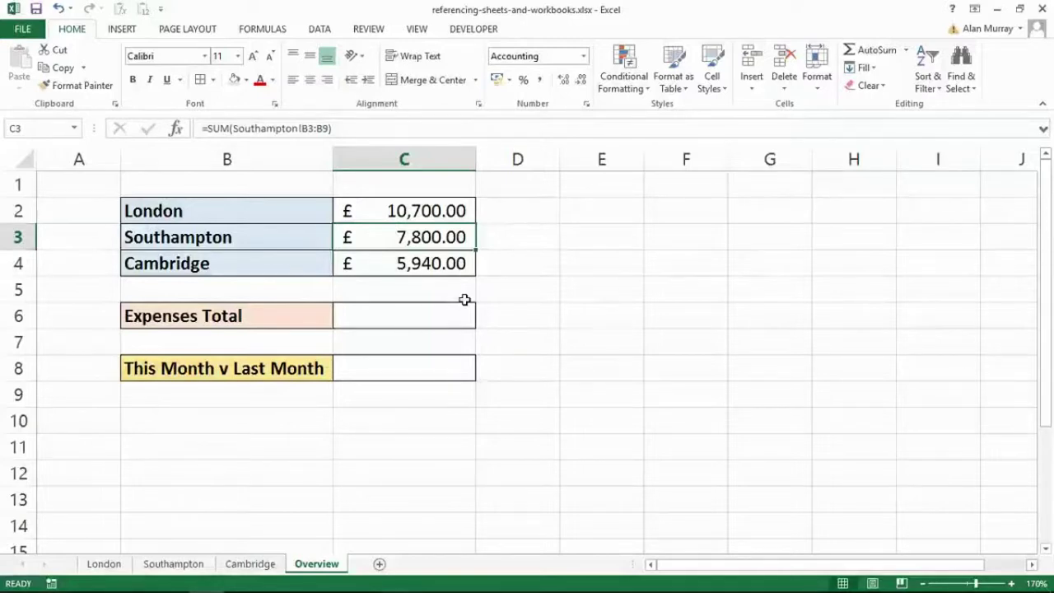
Select the Expenses Total cell C6, and compare the position of the amounts on the London, Southampton and Cambridge sheets
left_click(455, 309)
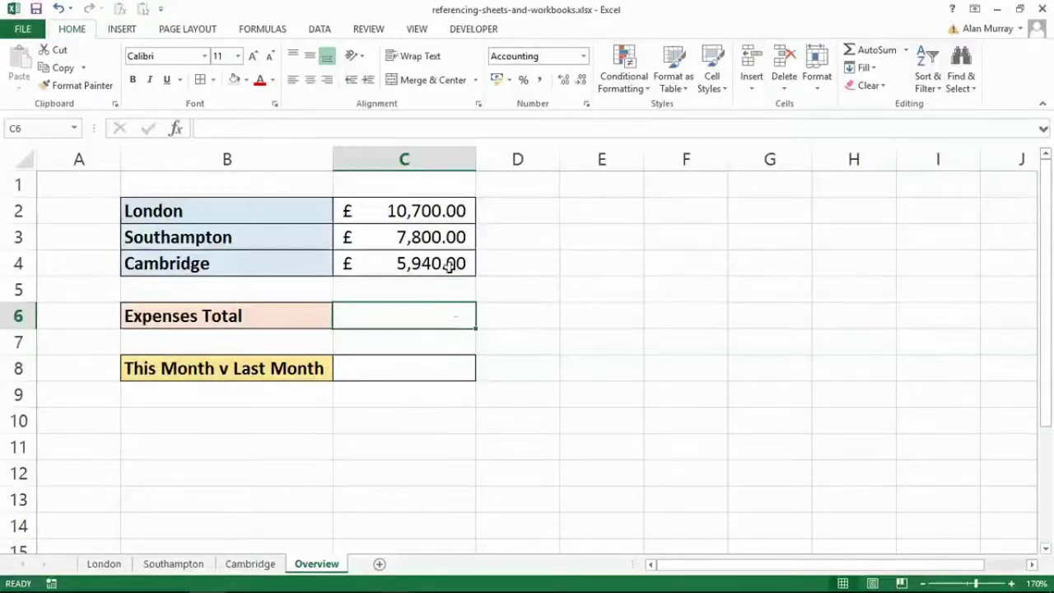
left_click_drag(399, 210, 399, 262)
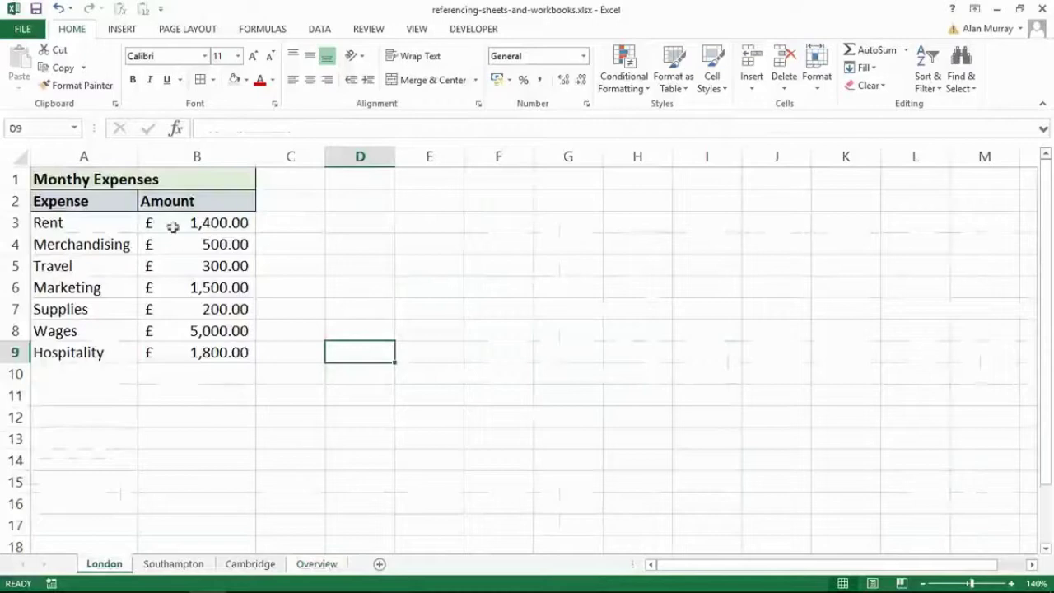
left_click_drag(173, 227, 176, 356)
left_click(171, 563)
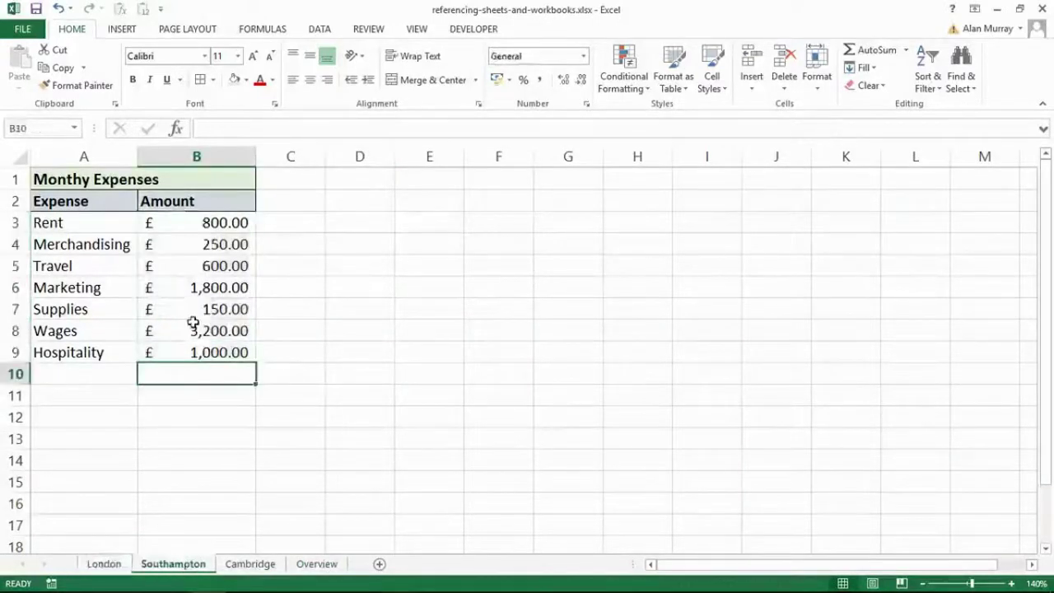
left_click_drag(188, 223, 188, 309)
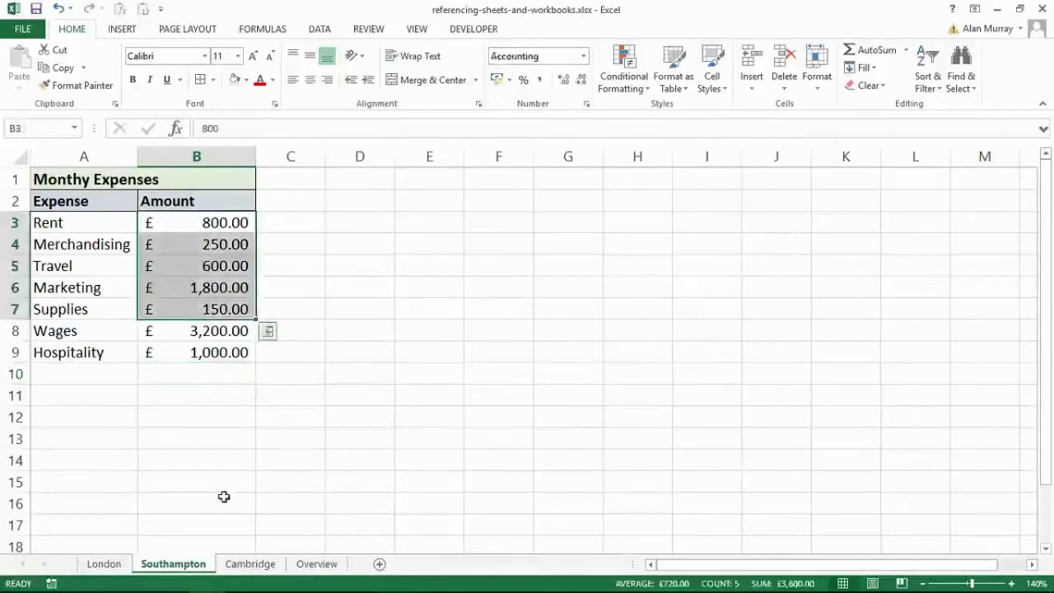
left_click(247, 563)
left_click_drag(195, 220, 191, 354)
left_click(250, 371)
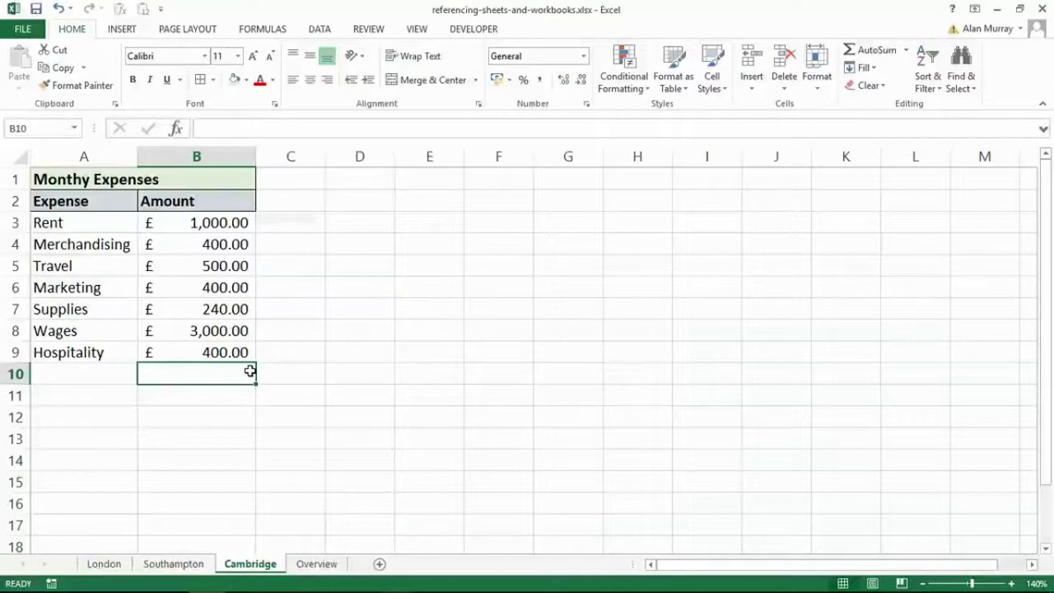
Total the expenses of all three city sheets in Overview cell C6 with the 3D formula =SUM(London:Cambridge!B3:B9)
left_click(318, 565)
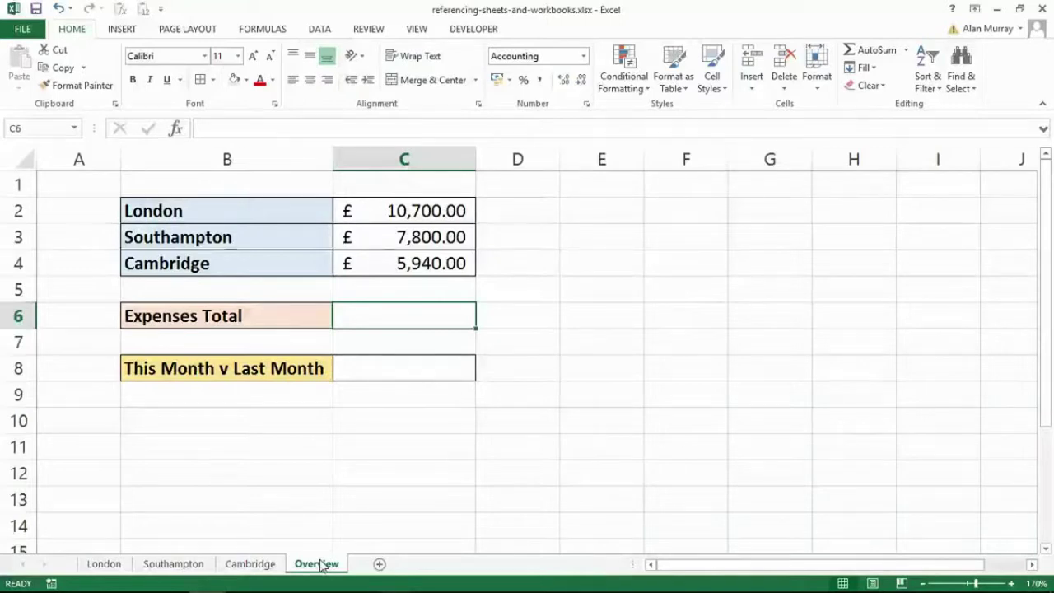
type("=sum")
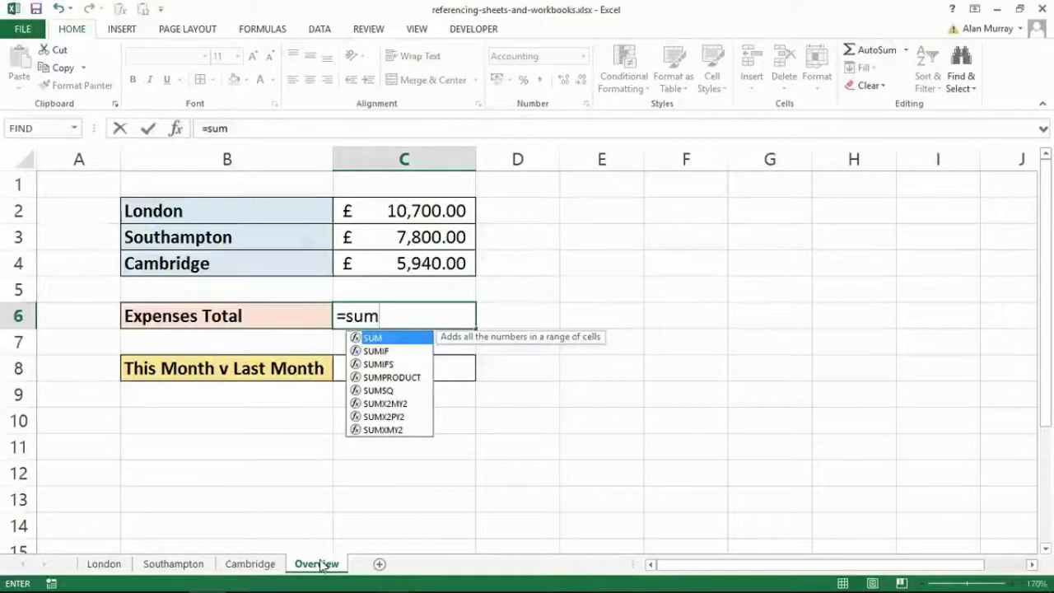
type("(")
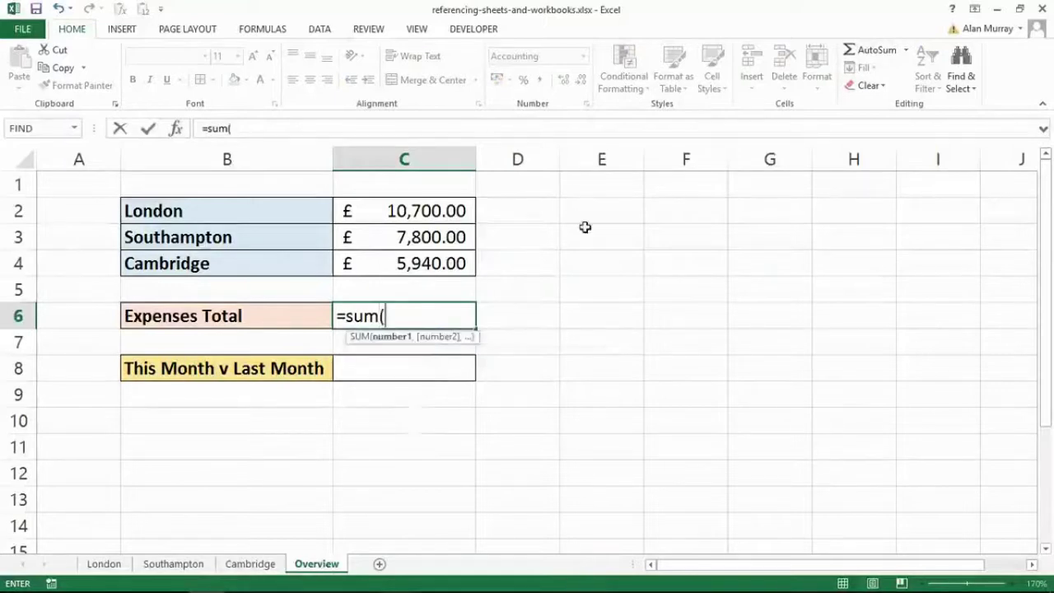
left_click(104, 566)
left_click(188, 229)
left_click_drag(188, 229, 187, 346)
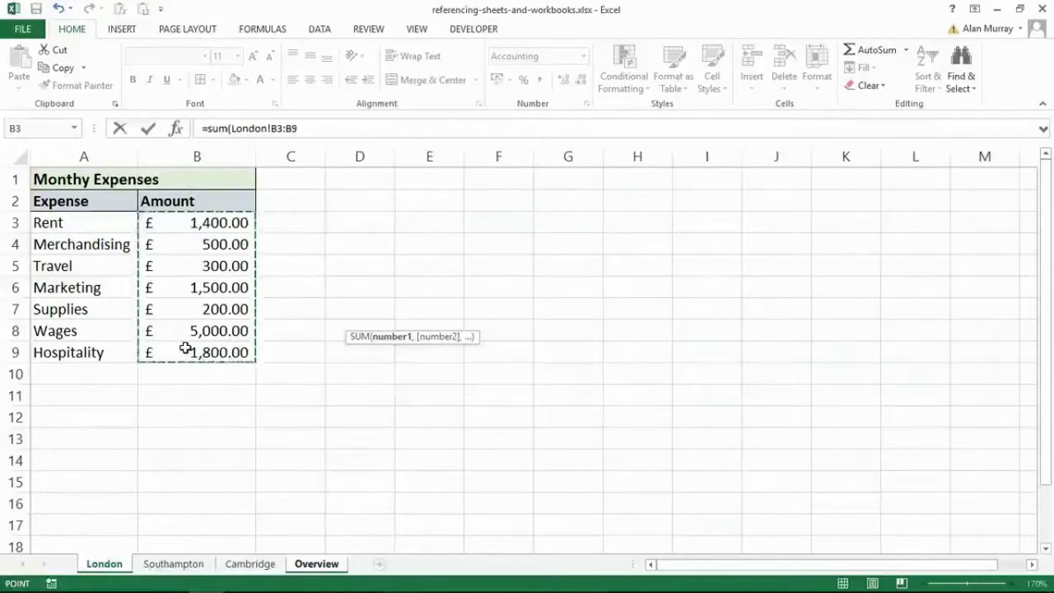
left_click(247, 567, "shift")
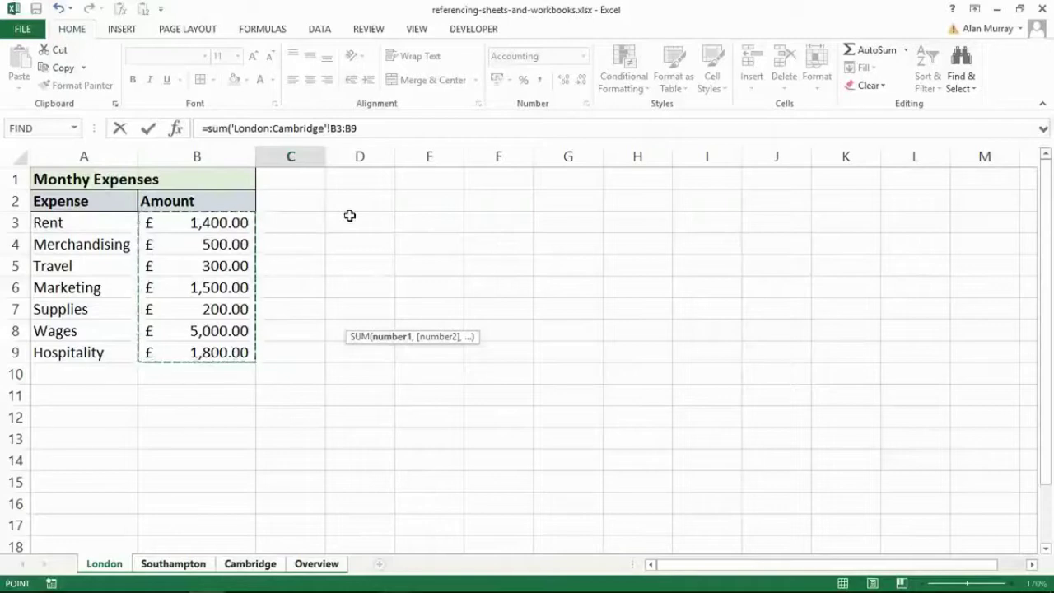
left_click(374, 125)
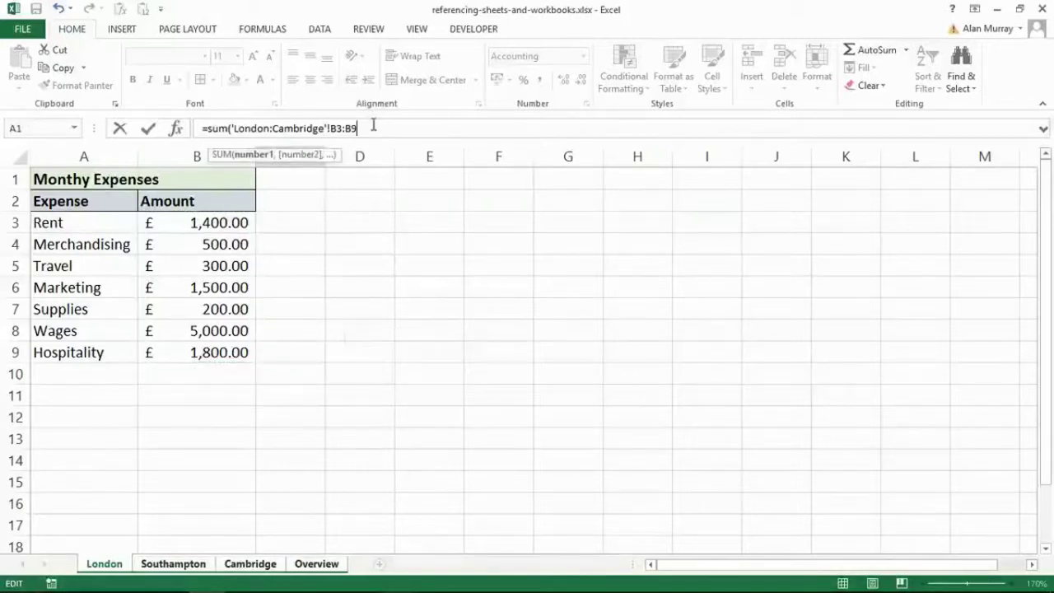
type(")")
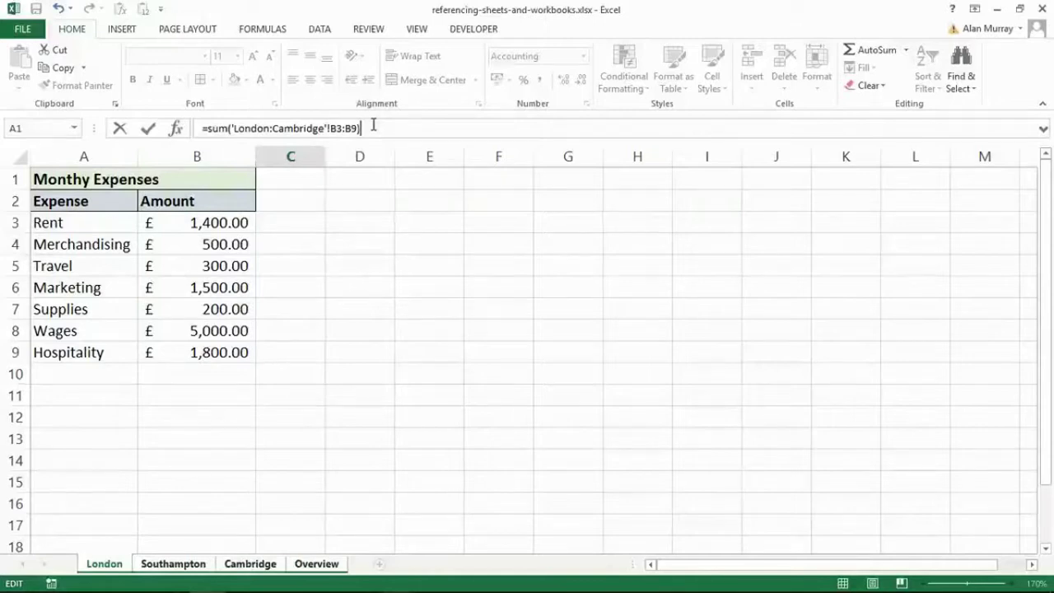
key("Return")
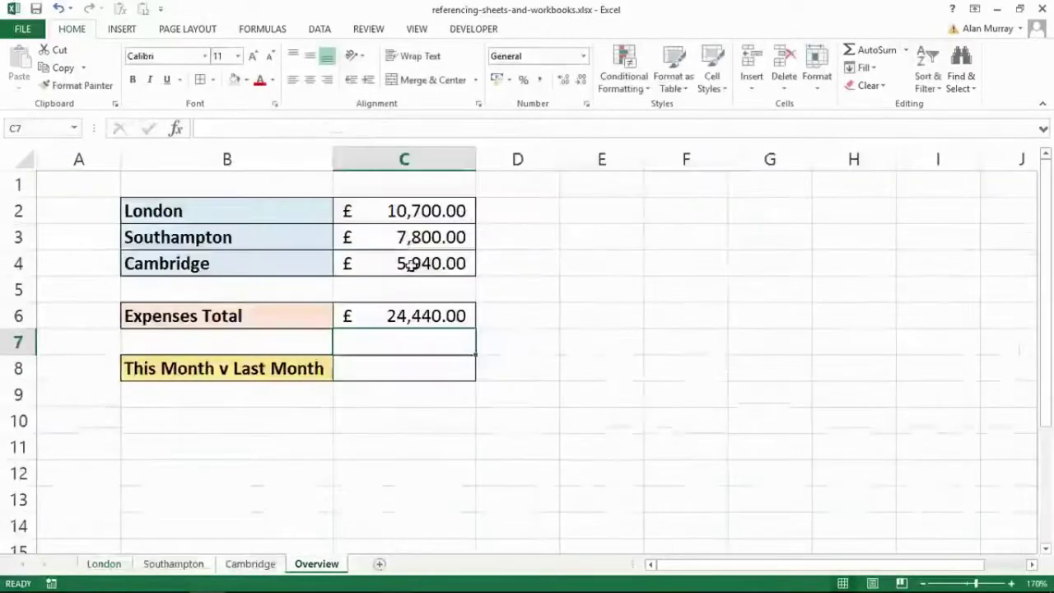
Inspect the sheet range reference inside the Expenses Total formula in C6 without changing it
left_click(409, 316)
double_click(409, 315)
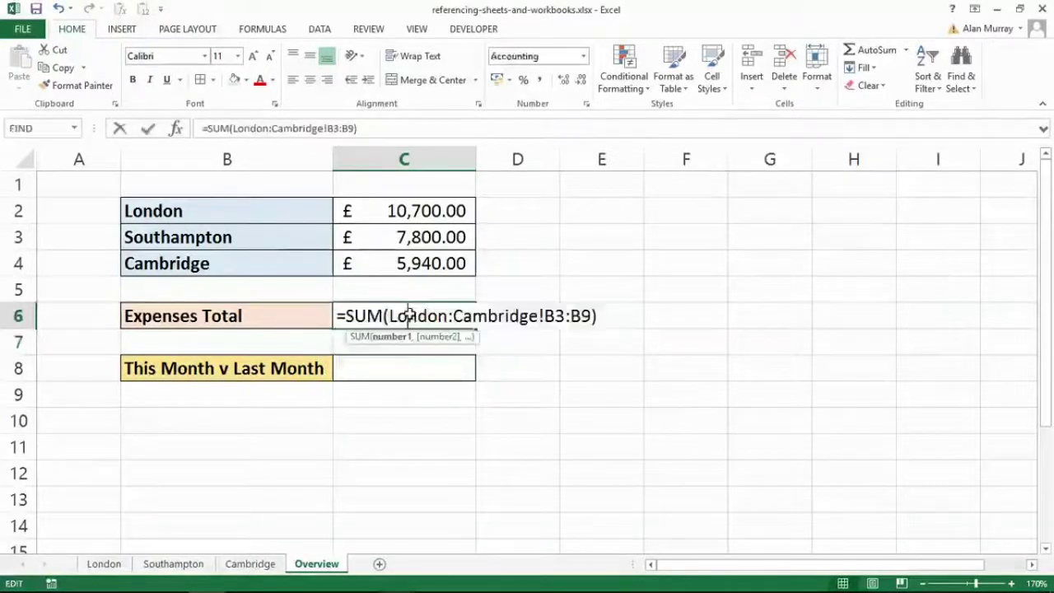
left_click(337, 315)
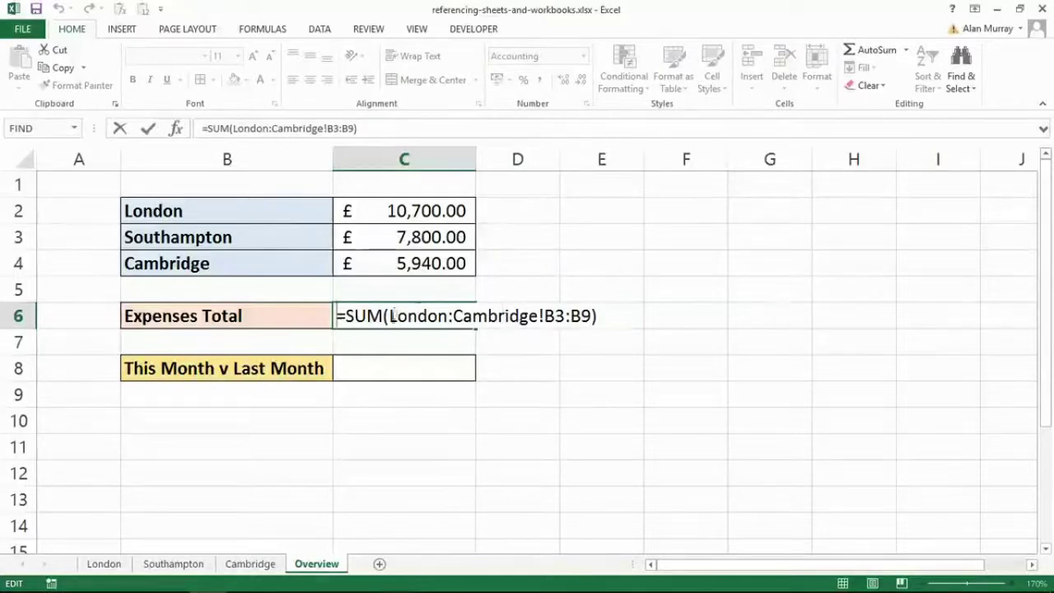
left_click_drag(390, 316, 450, 316)
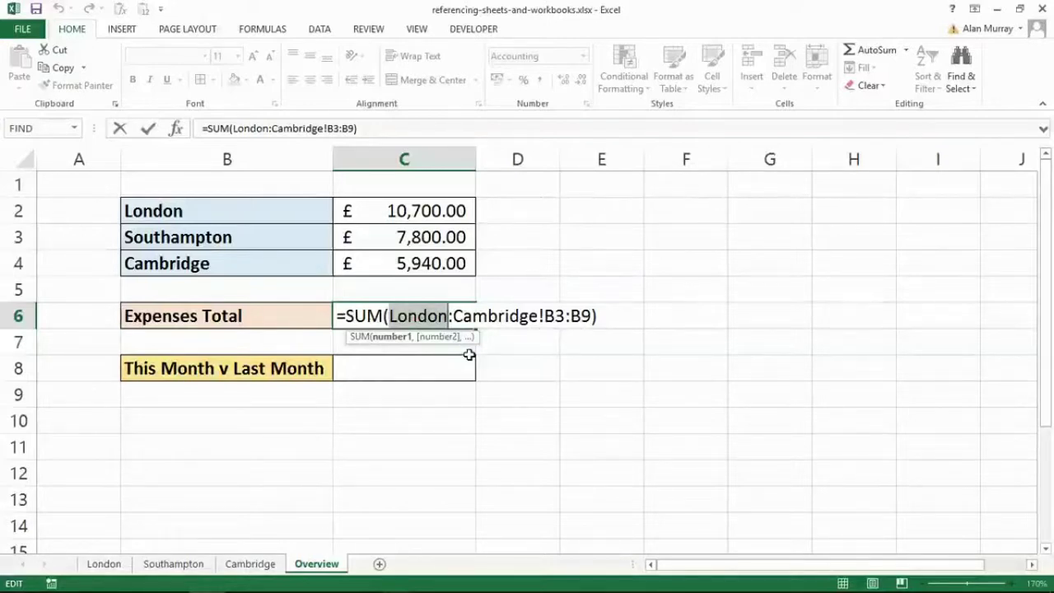
key("Return")
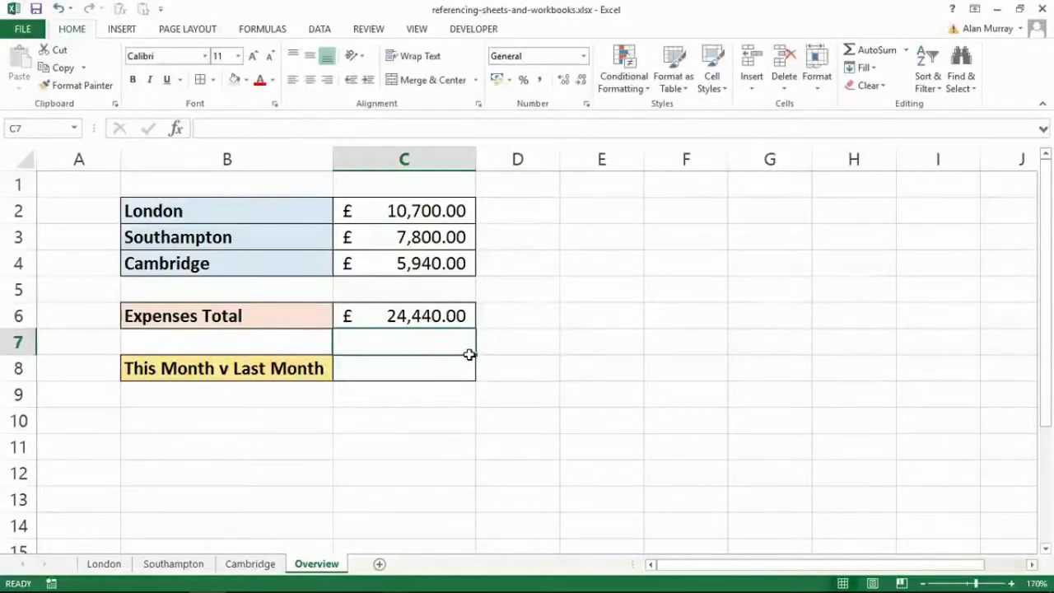
Review the Southampton and Overview sheets of last-months-expenses.xlsx, and return to cell C8 in referencing-sheets-and-workbooks.xlsx
key("Down")
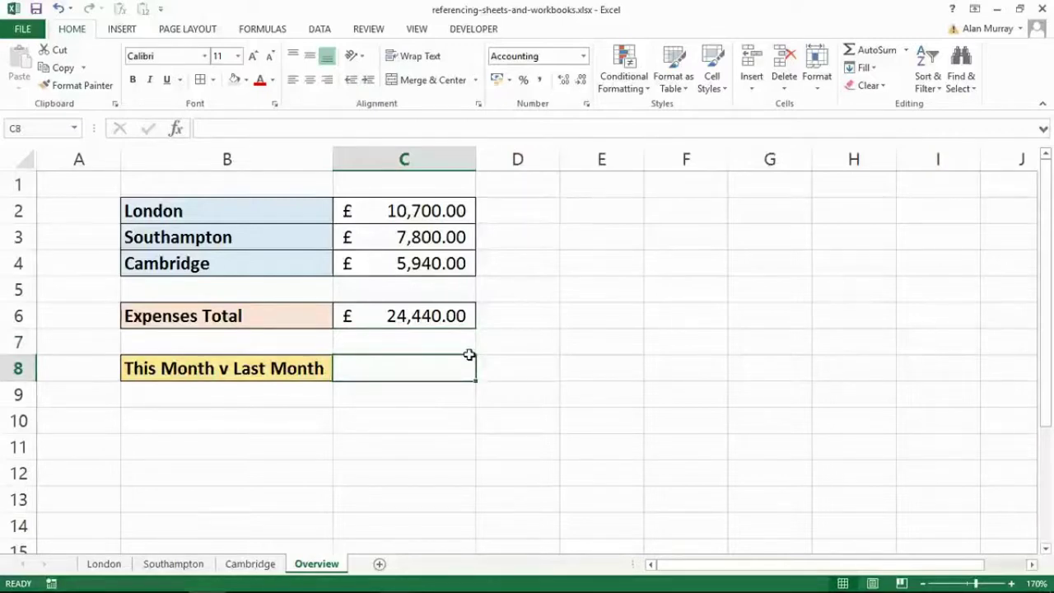
left_click(427, 317)
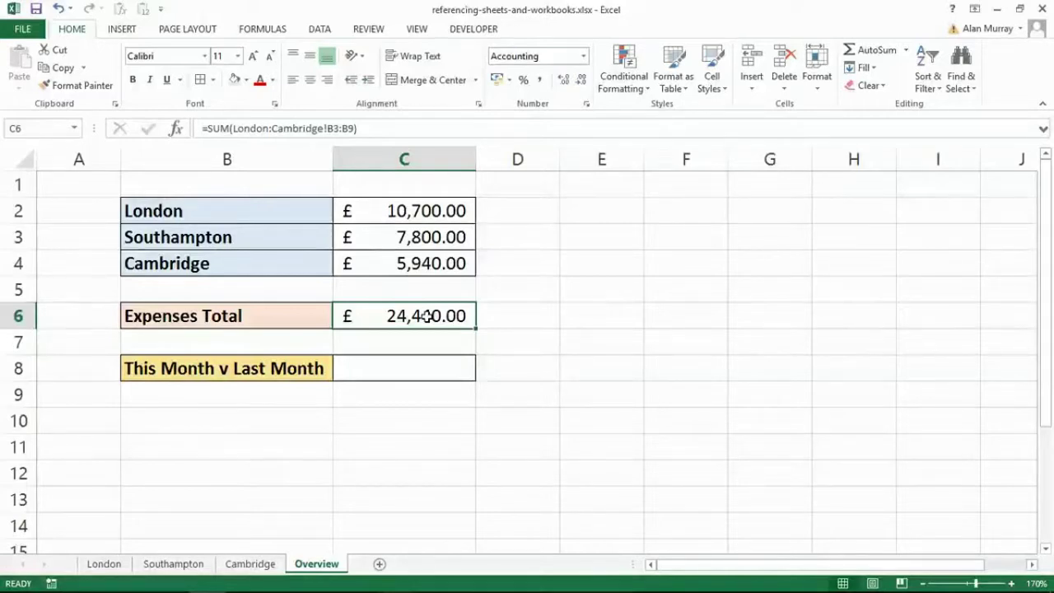
left_click(434, 375)
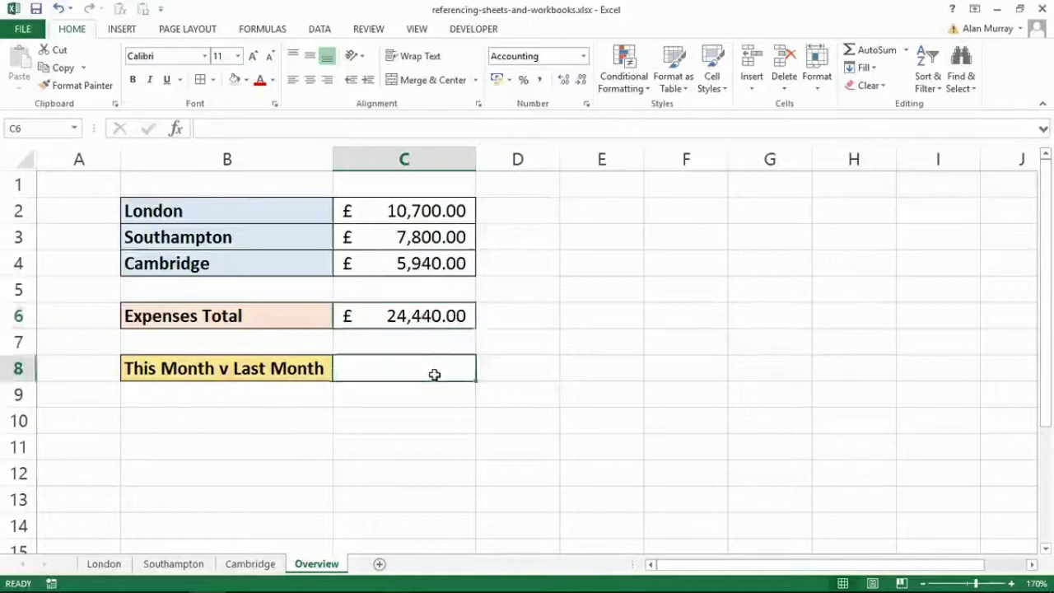
left_click(425, 33)
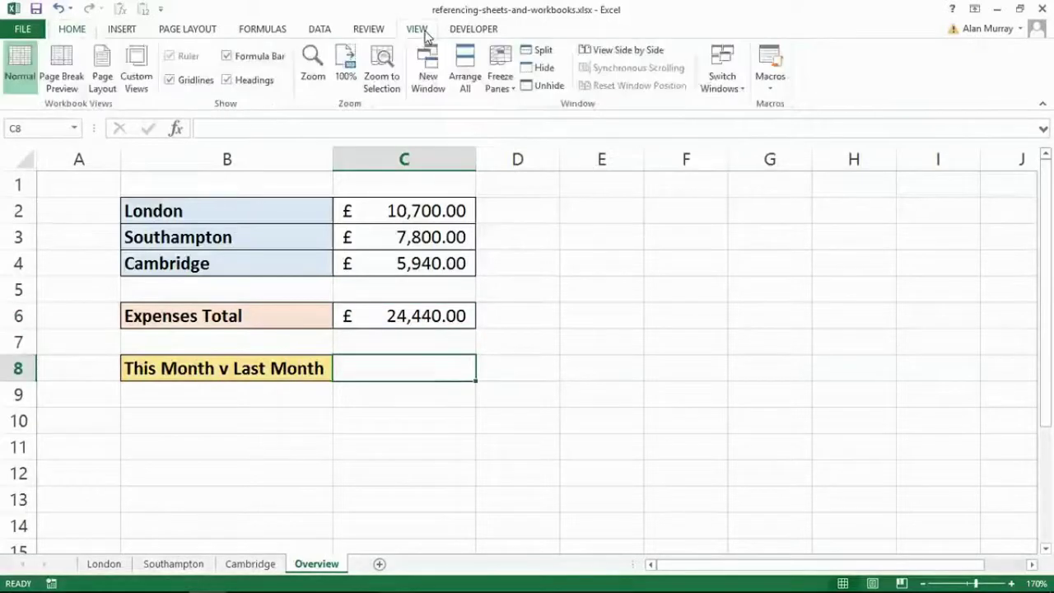
left_click(713, 97)
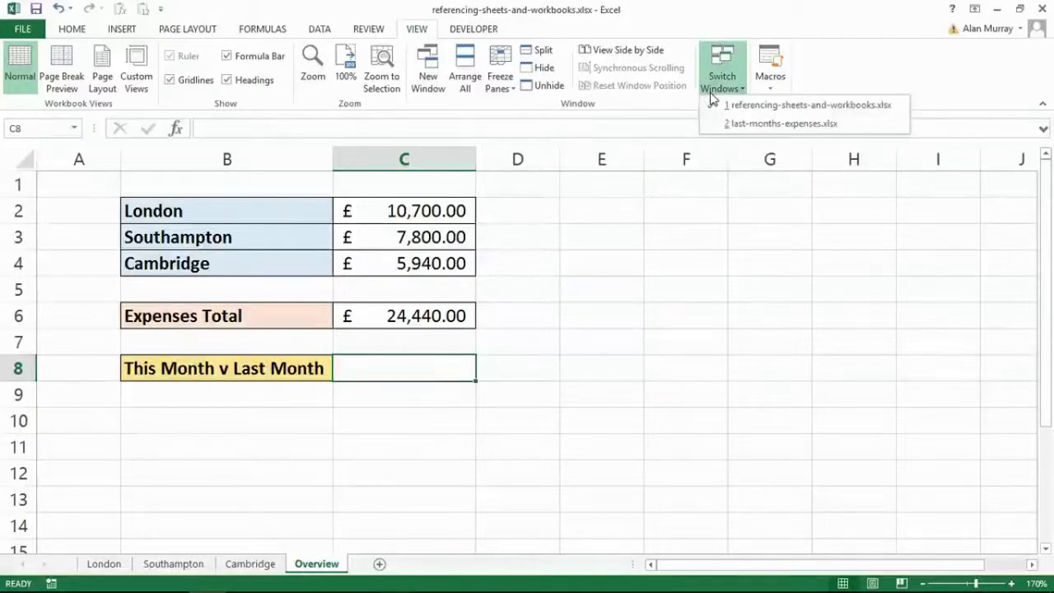
left_click(747, 124)
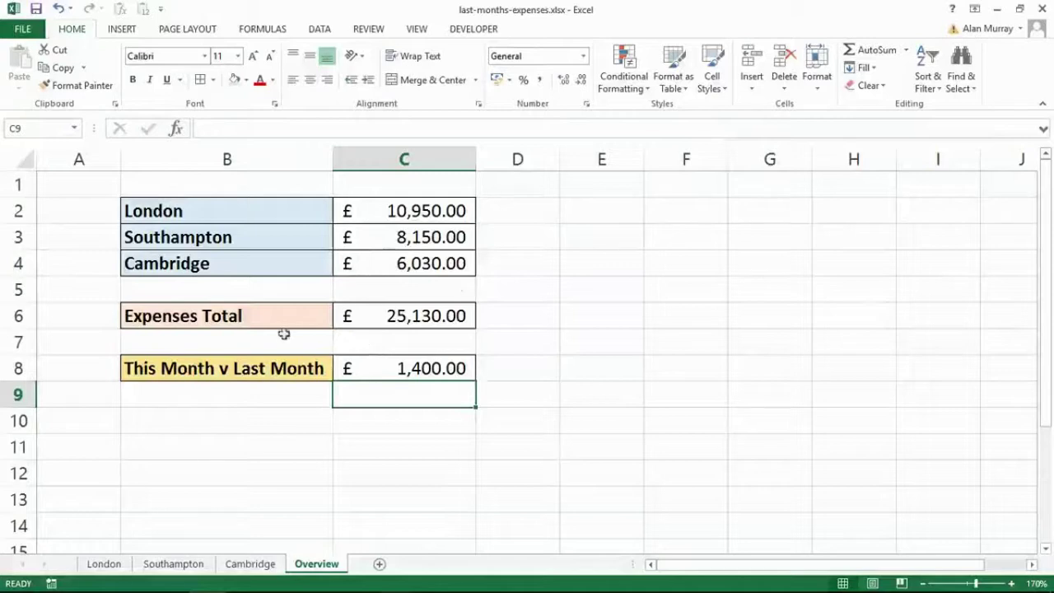
left_click(176, 566)
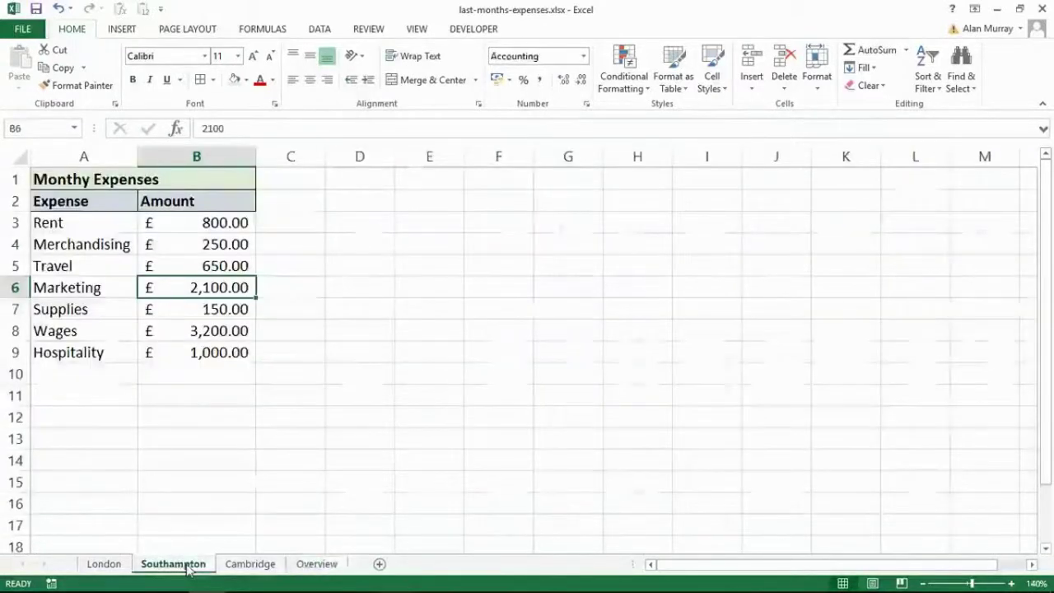
left_click(317, 565)
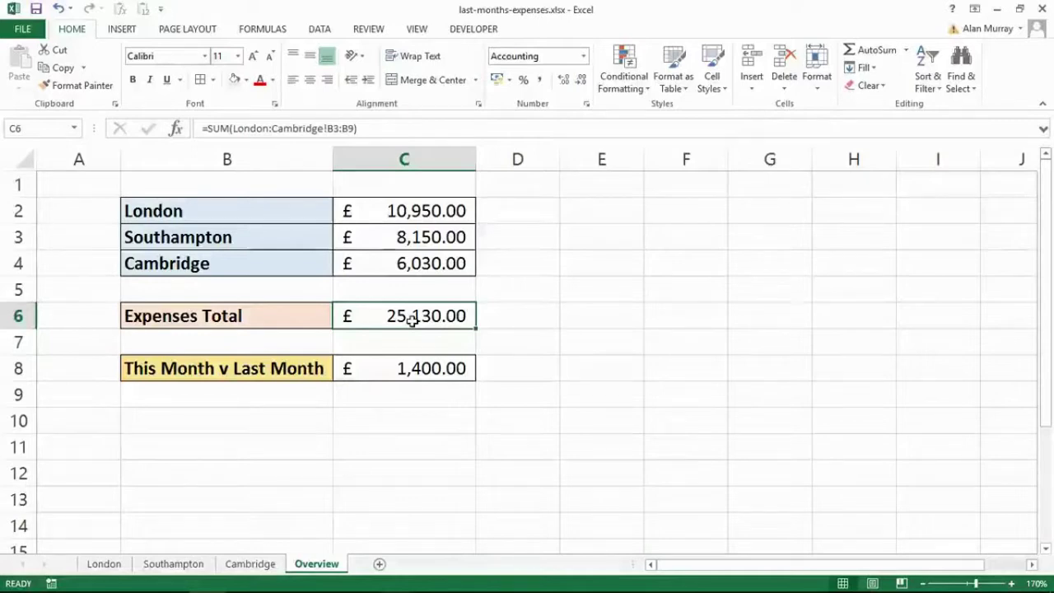
left_click(417, 29)
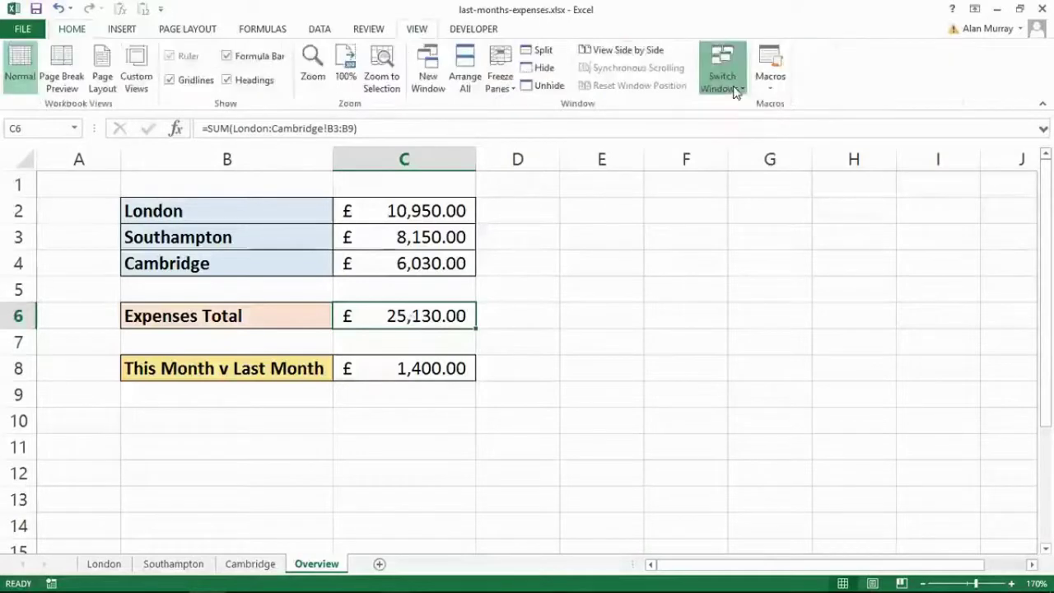
left_click(732, 86)
left_click(738, 111)
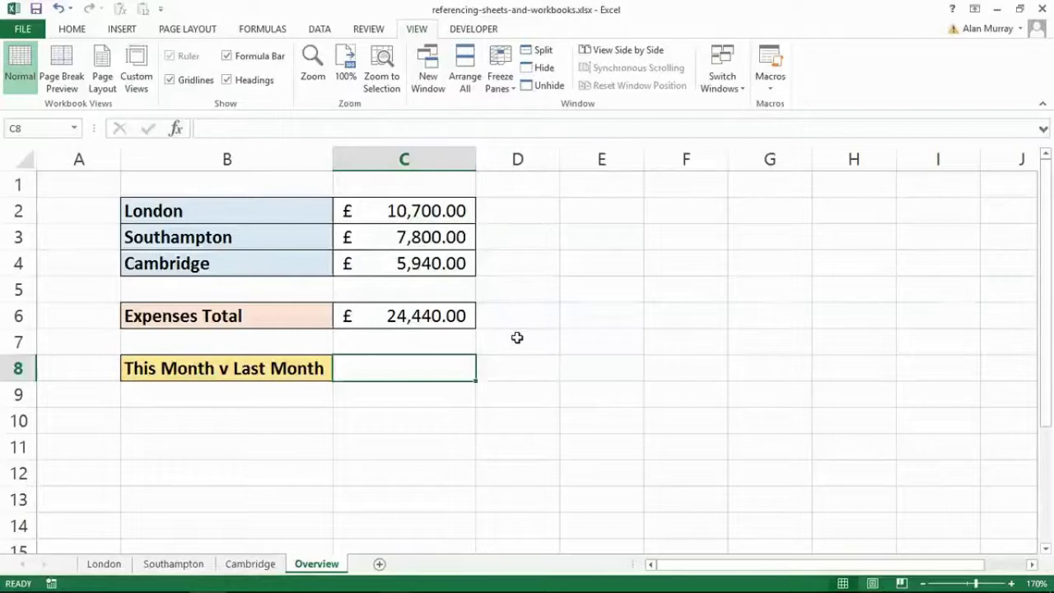
Calculate This Month v Last Month in C8 with the cross-workbook formula =C6-'[last-months-expenses.xlsx]Overview'!$C$6
type("=")
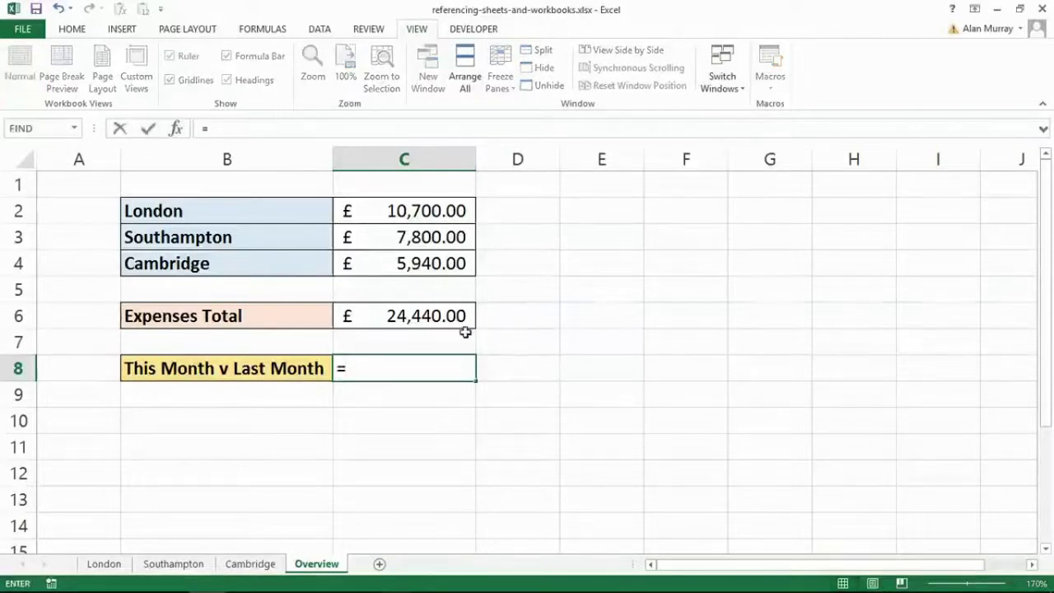
left_click(445, 317)
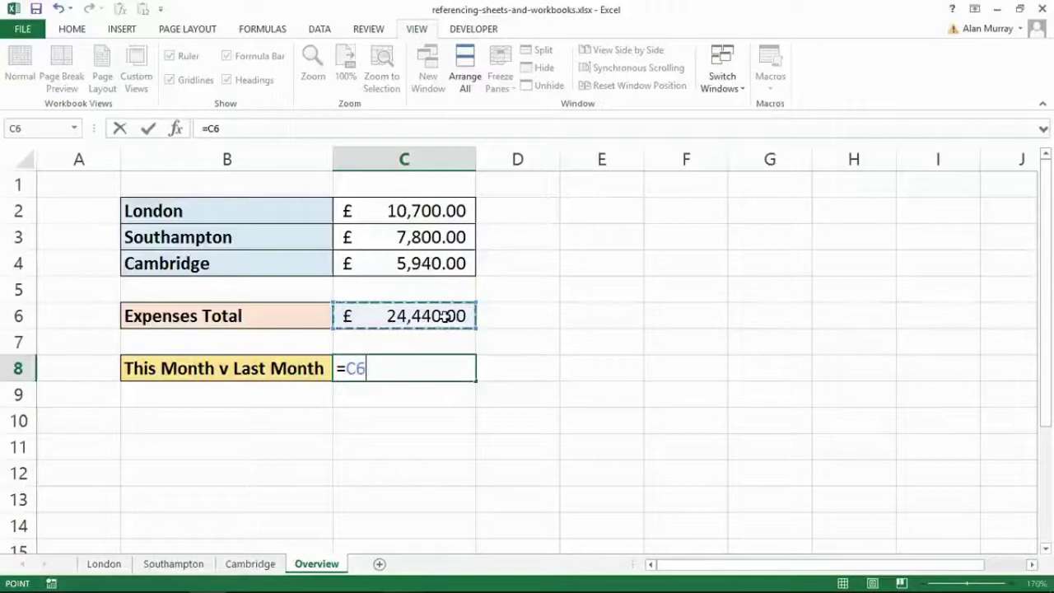
type("-")
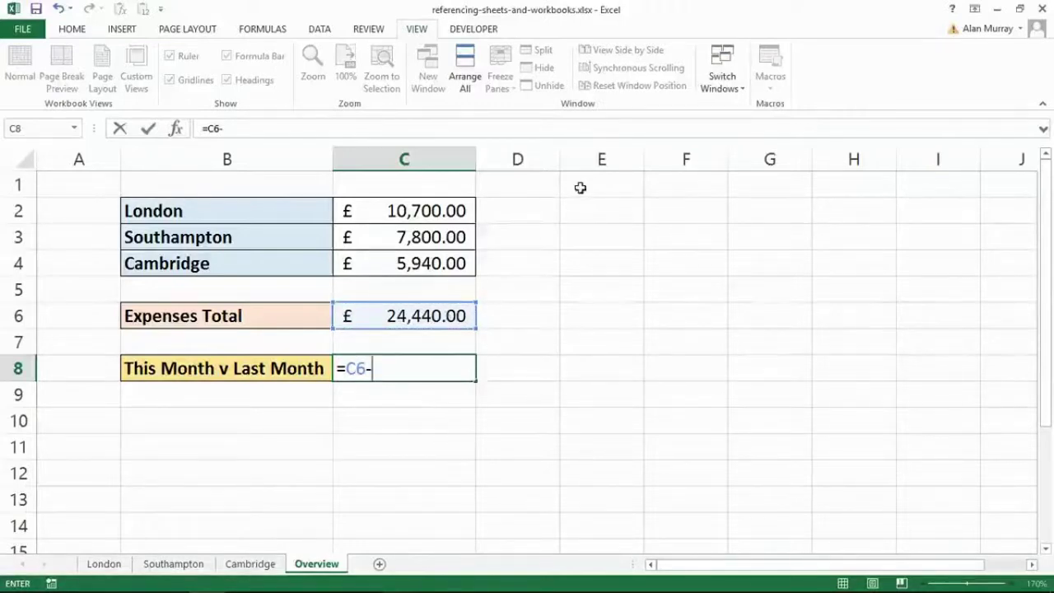
left_click(720, 82)
left_click(730, 121)
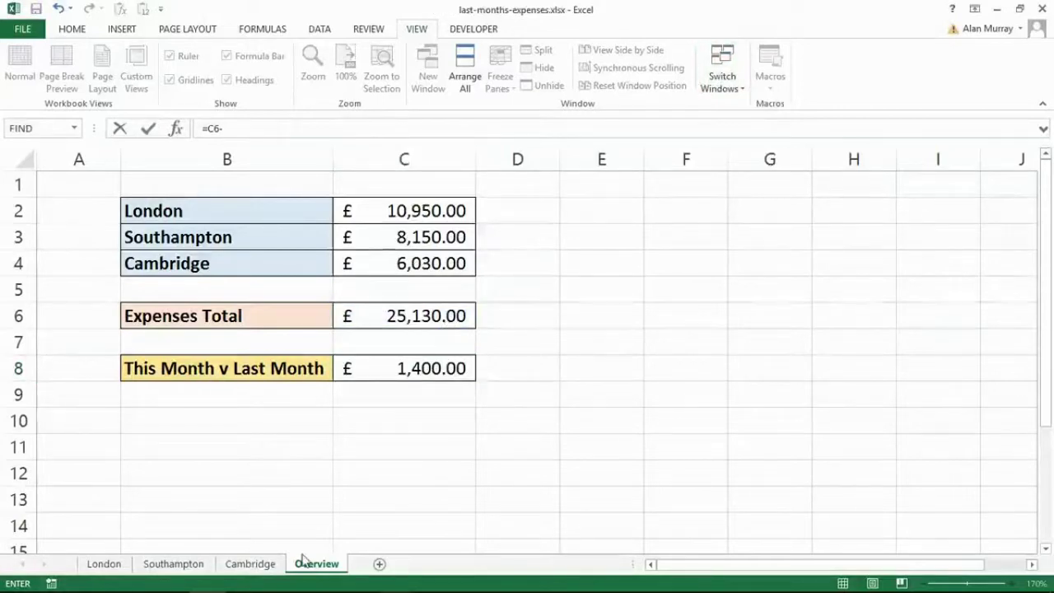
left_click(439, 317)
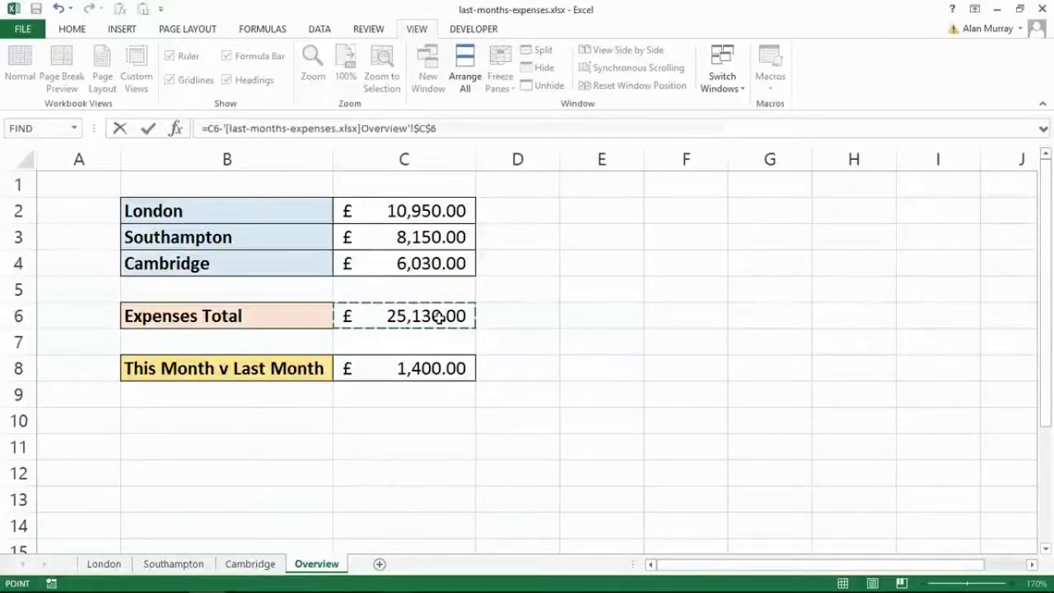
key("Return")
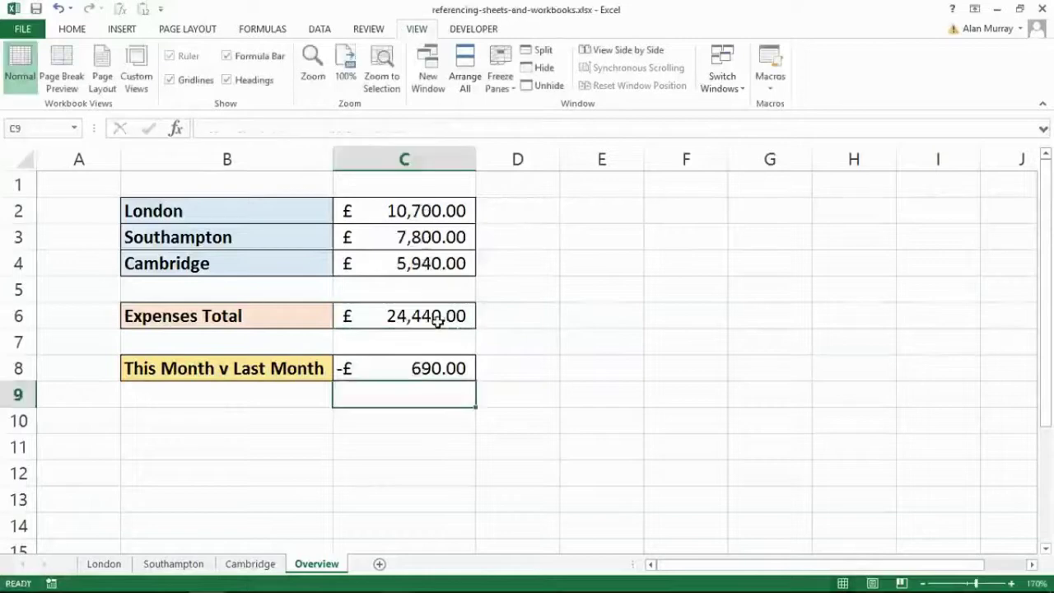
Examine the workbook name, sheet name and absolute cell reference in C8's formula without changing it
double_click(408, 369)
left_click(339, 369)
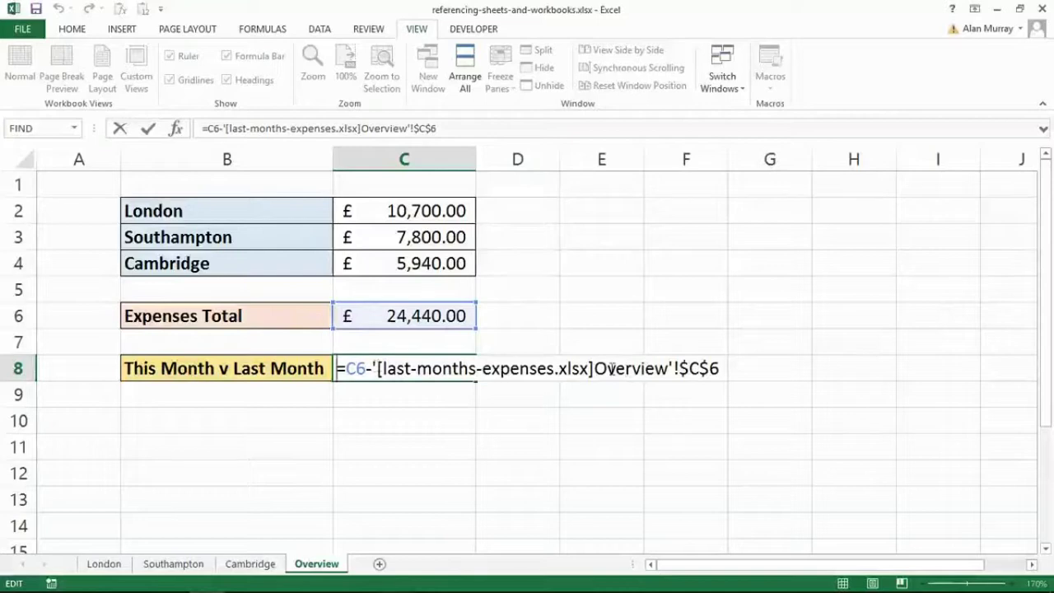
double_click(645, 368)
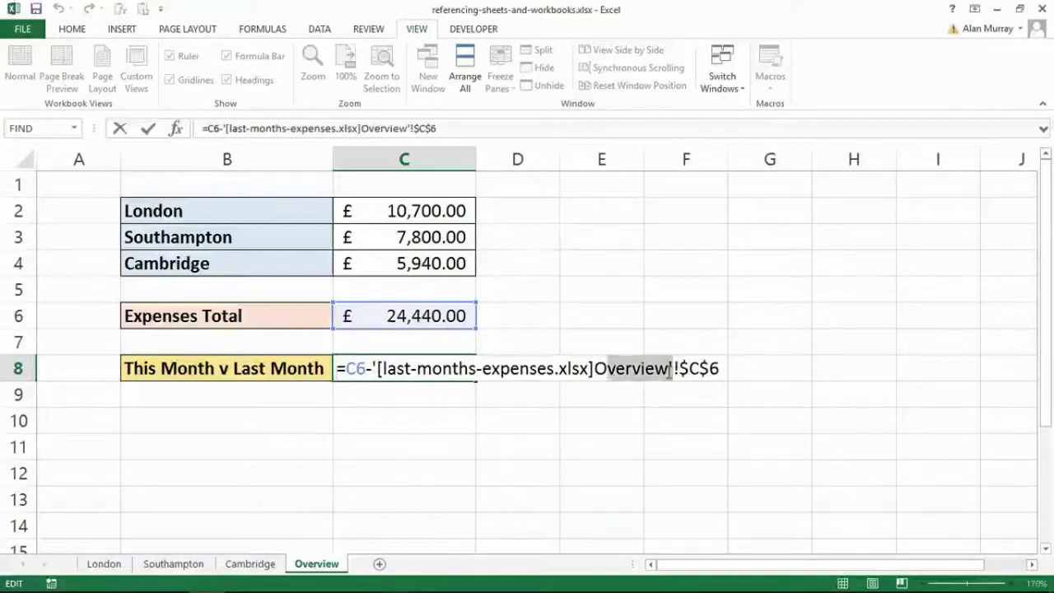
key("Right")
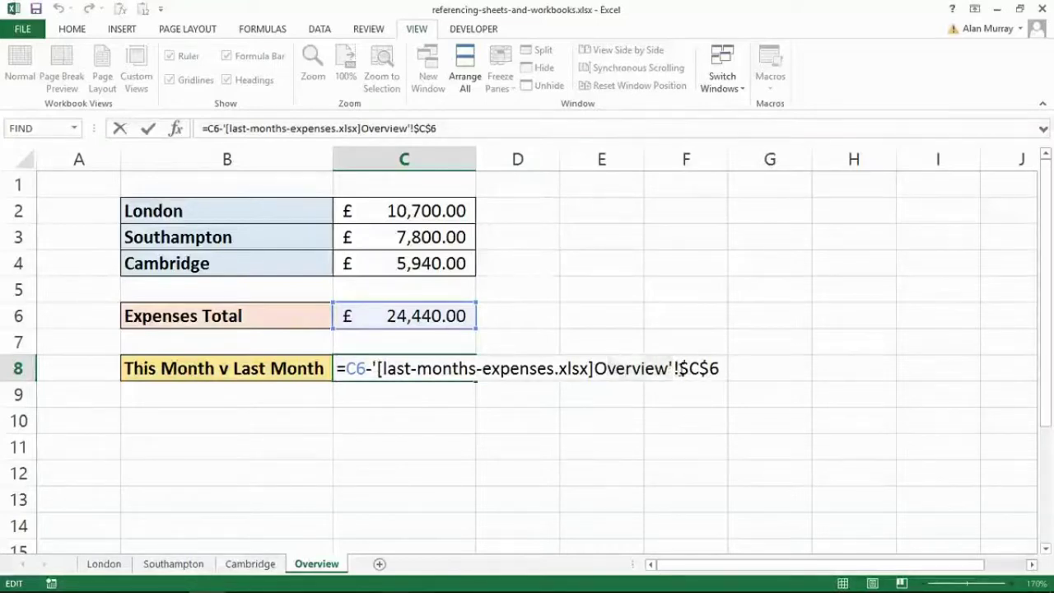
left_click_drag(680, 368, 688, 368)
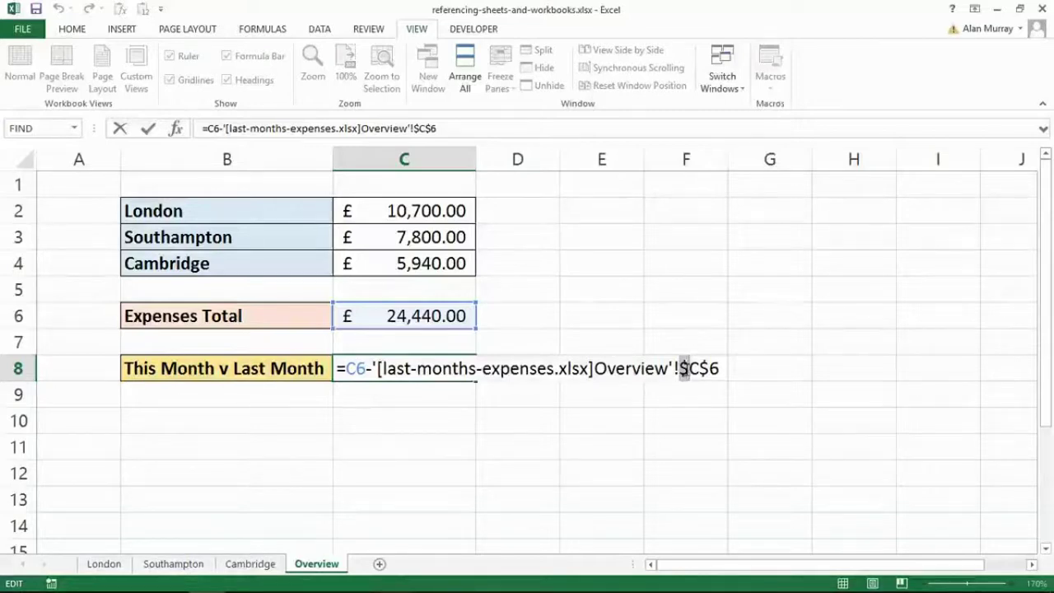
key("Return")
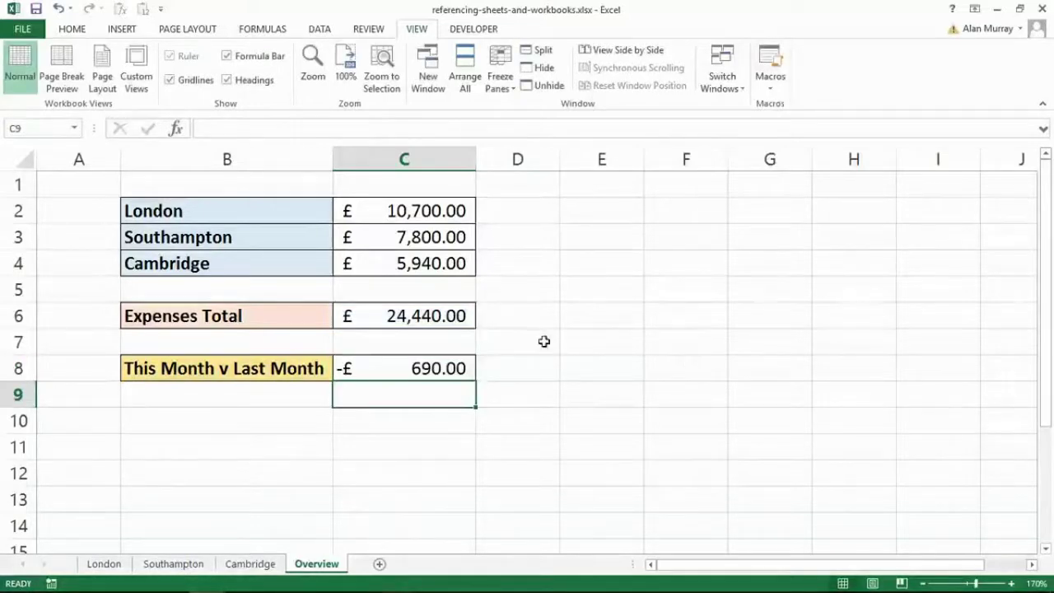
Switch to the last-months-expenses.xlsx workbook and close it
left_click(723, 70)
left_click(730, 124)
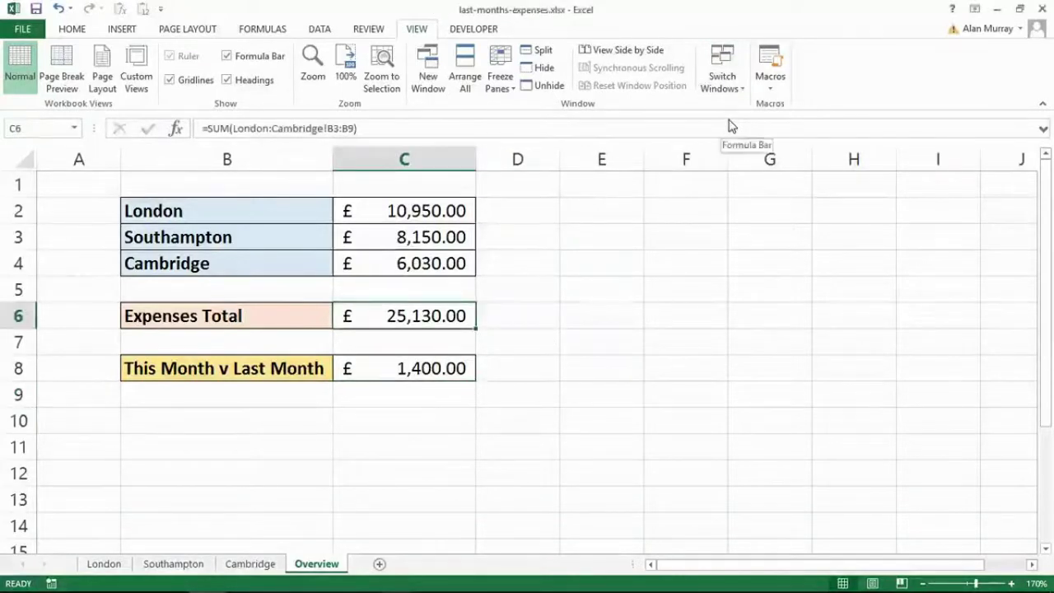
left_click(1040, 15)
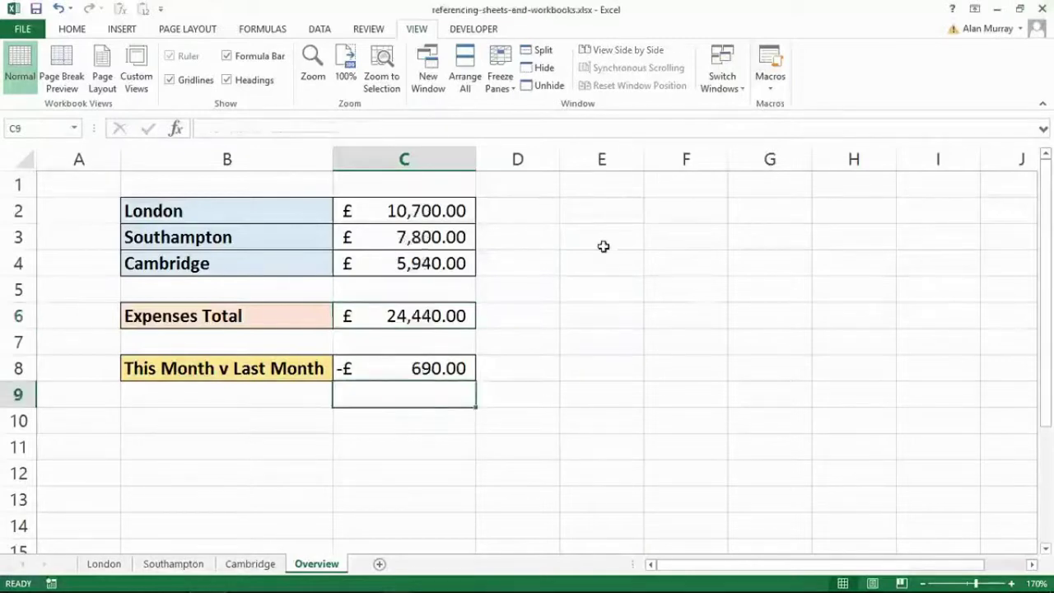
Check how C8's formula refers to the closed last-months-expenses.xlsx workbook, leaving the formula as it is and C8 selected
double_click(406, 368)
left_click(346, 368)
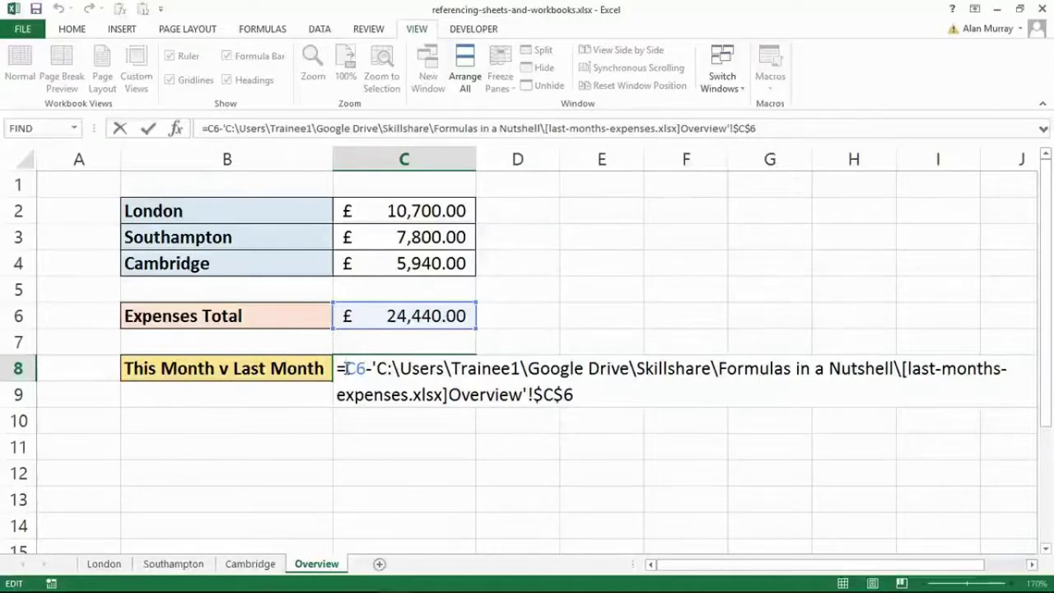
key("Return")
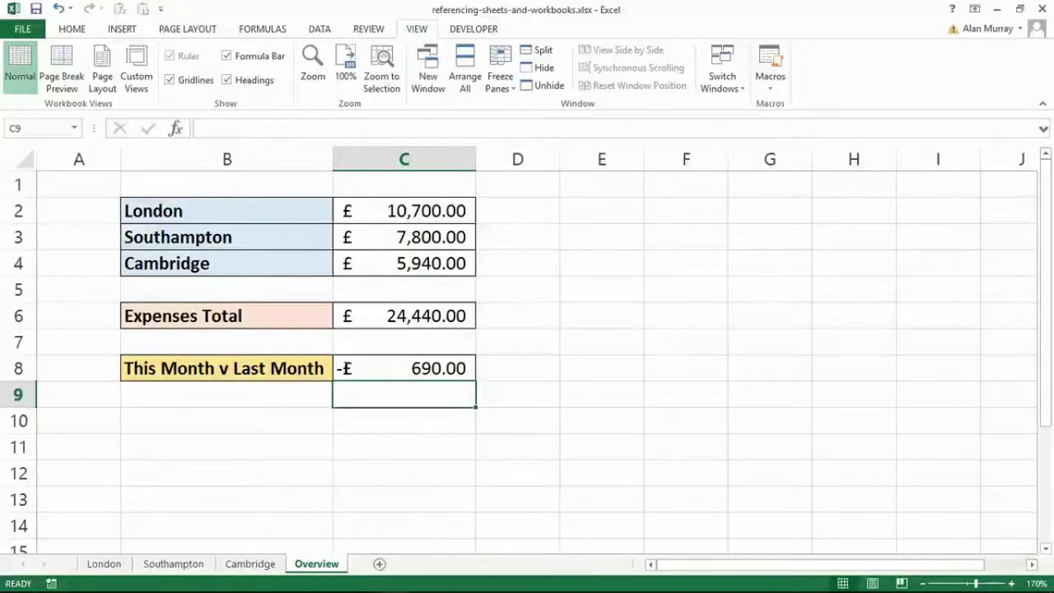
key("Up")
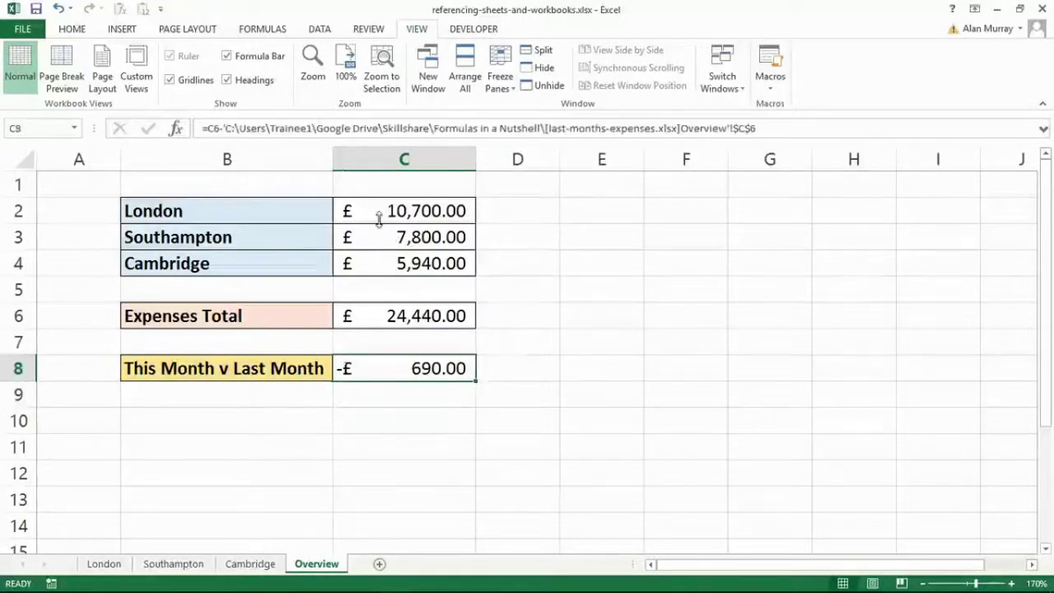